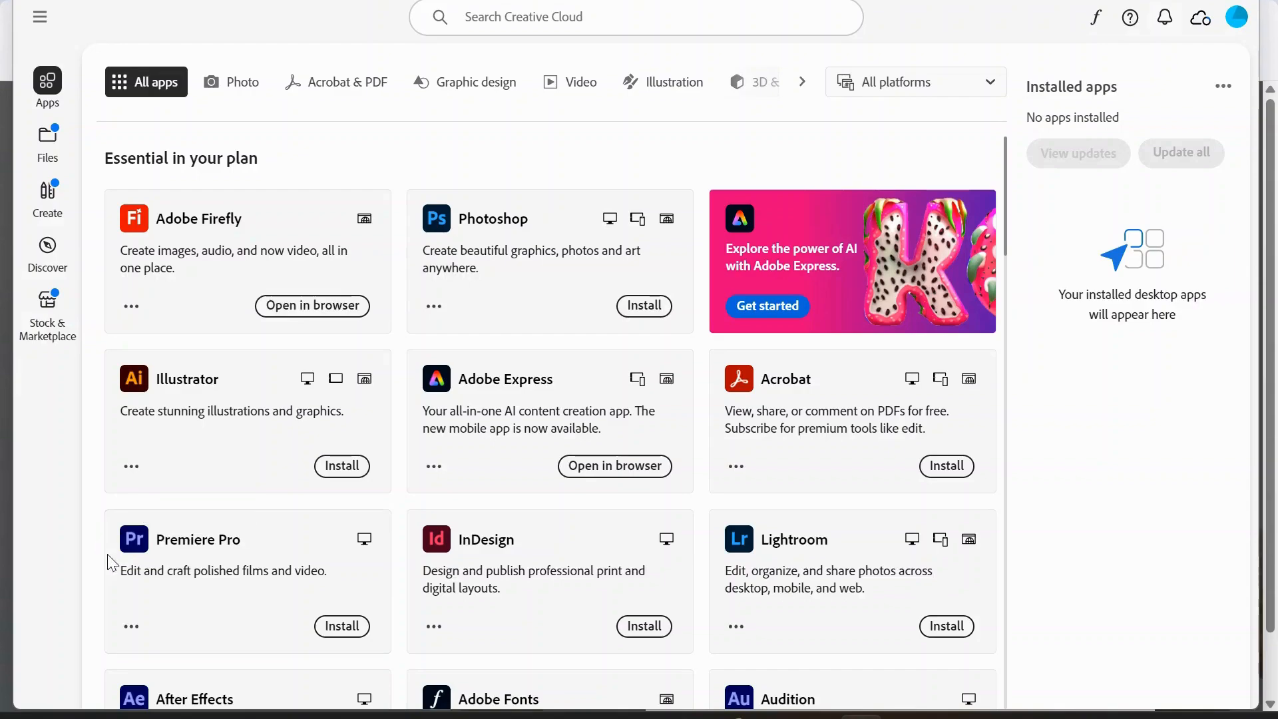
# - Install Premiere Pro from Creative Cloud
pyautogui.click(353, 629)
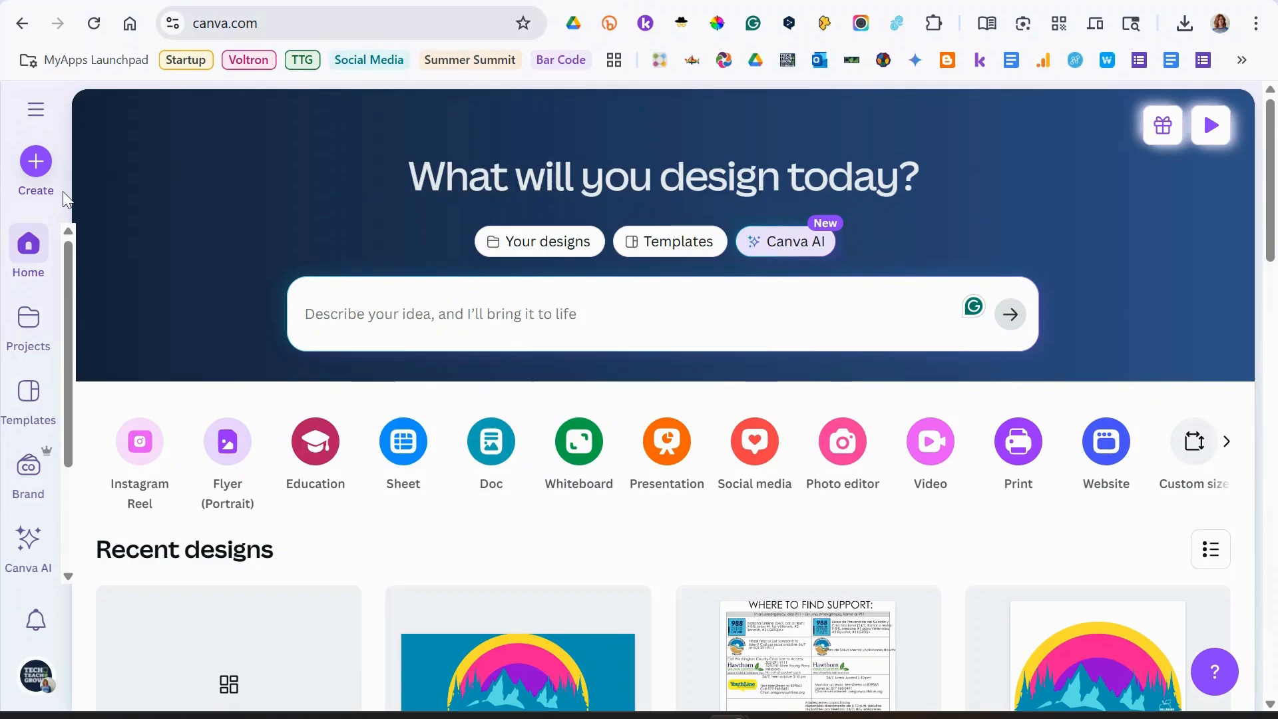
# - Create a new landscape video design
pyautogui.click(36, 167)
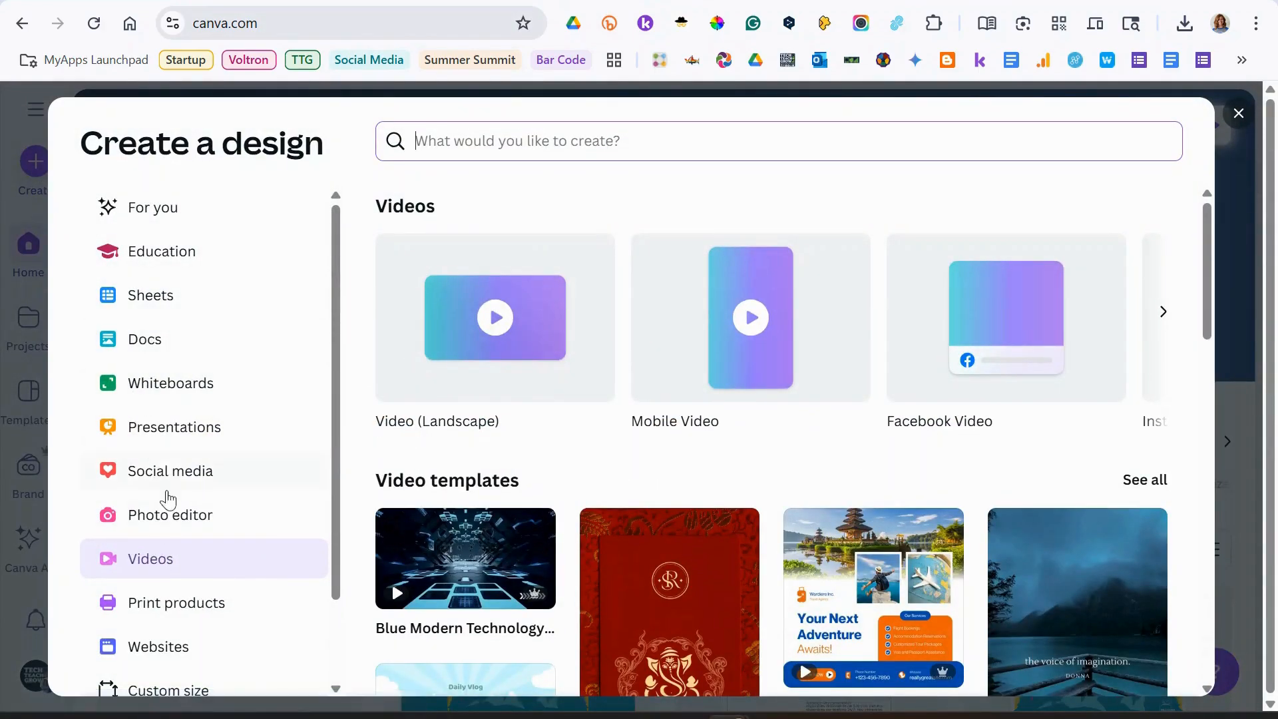
pyautogui.click(494, 354)
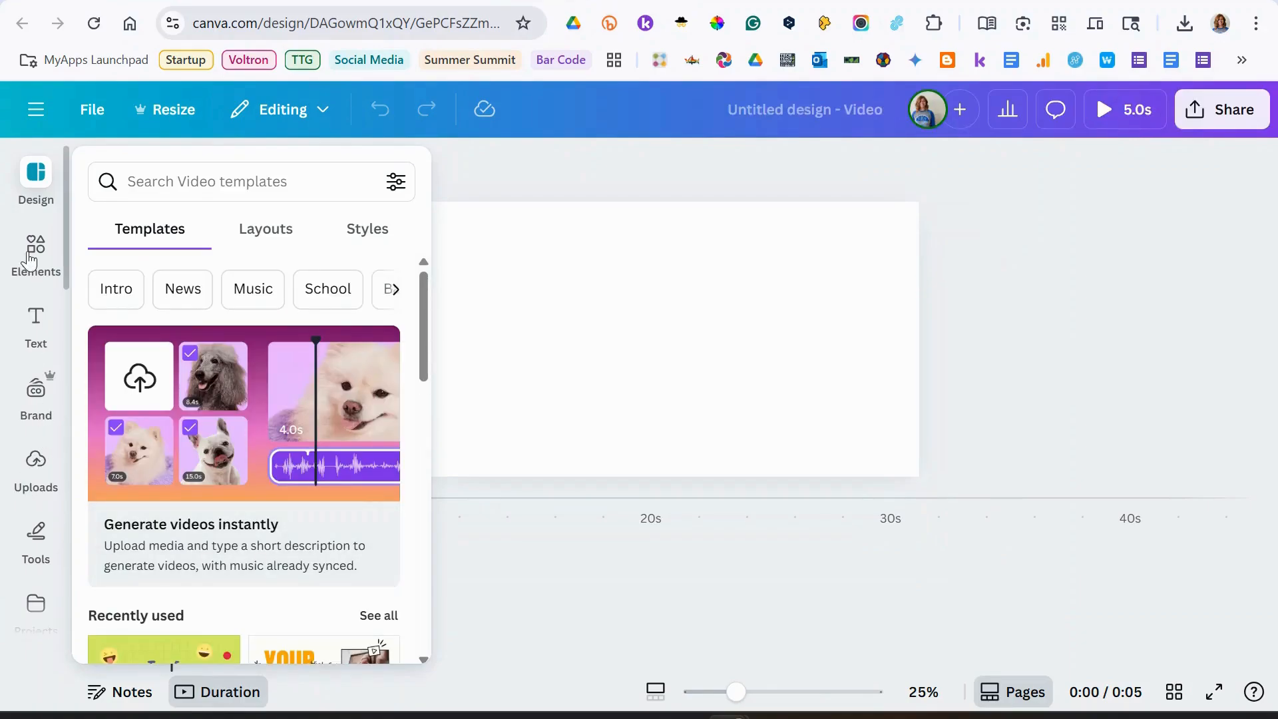
pyautogui.click(36, 466)
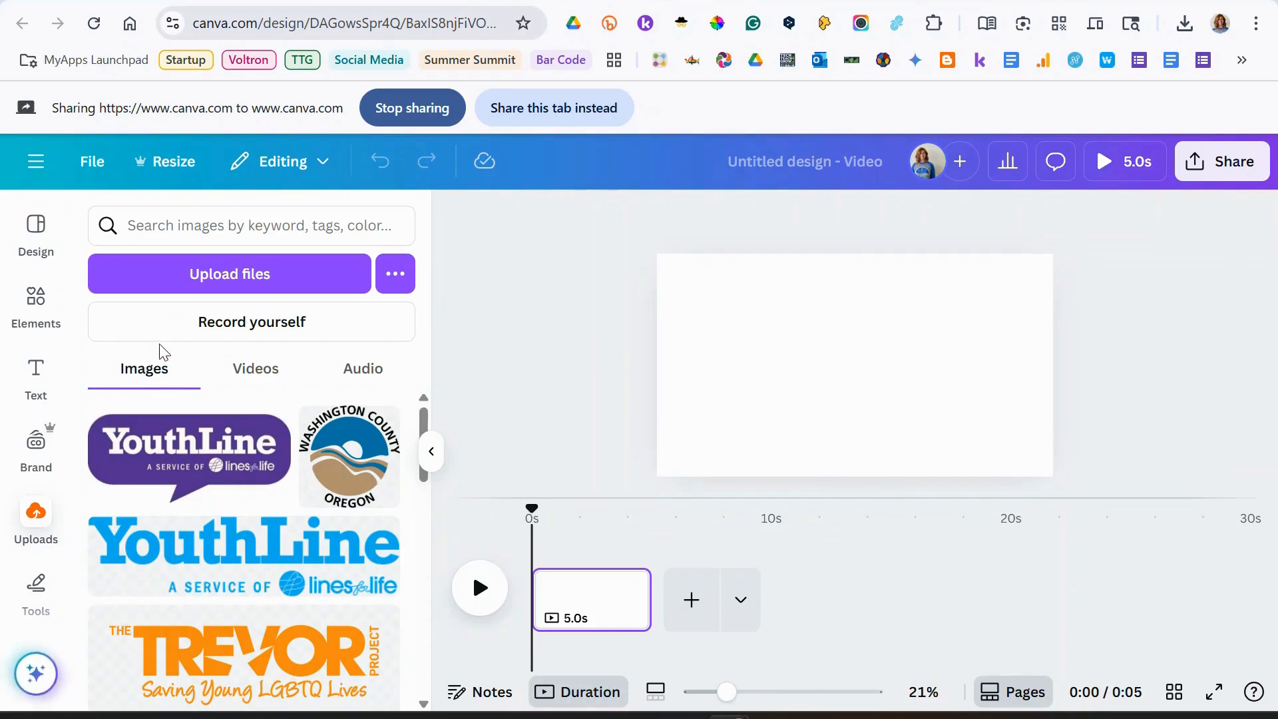
pyautogui.click(166, 329)
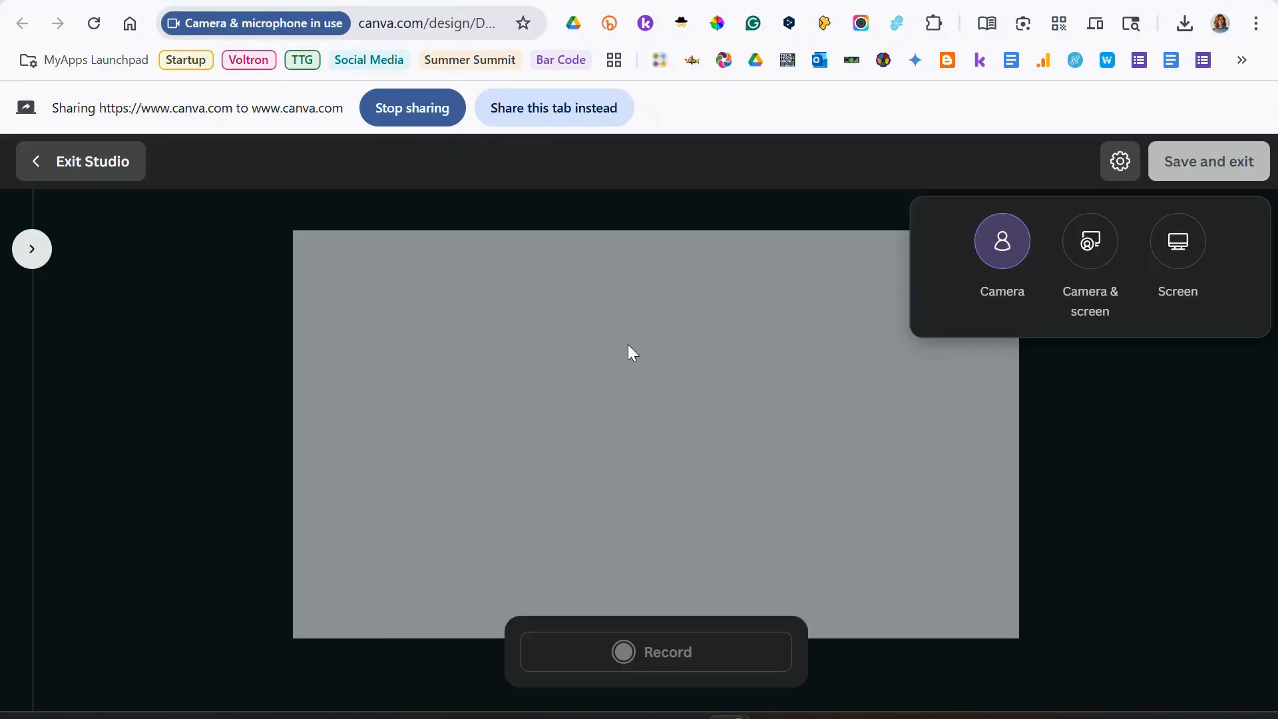
pyautogui.click(1191, 265)
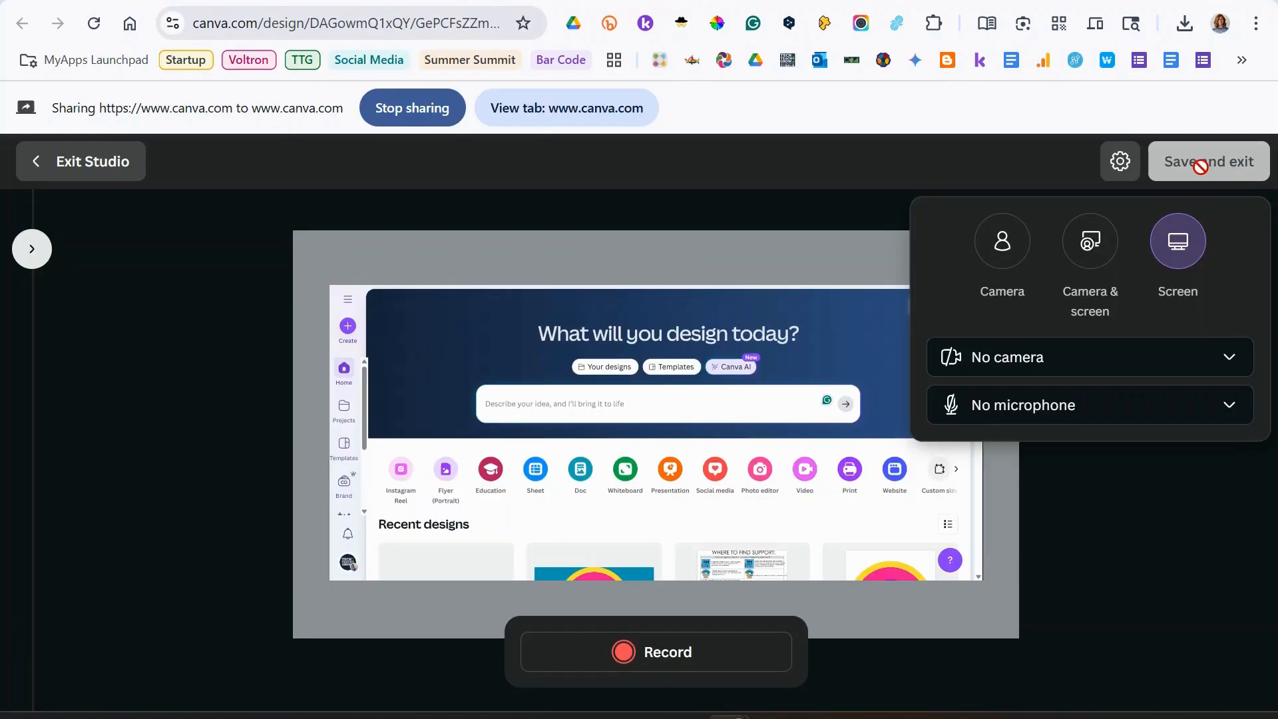
pyautogui.click(36, 172)
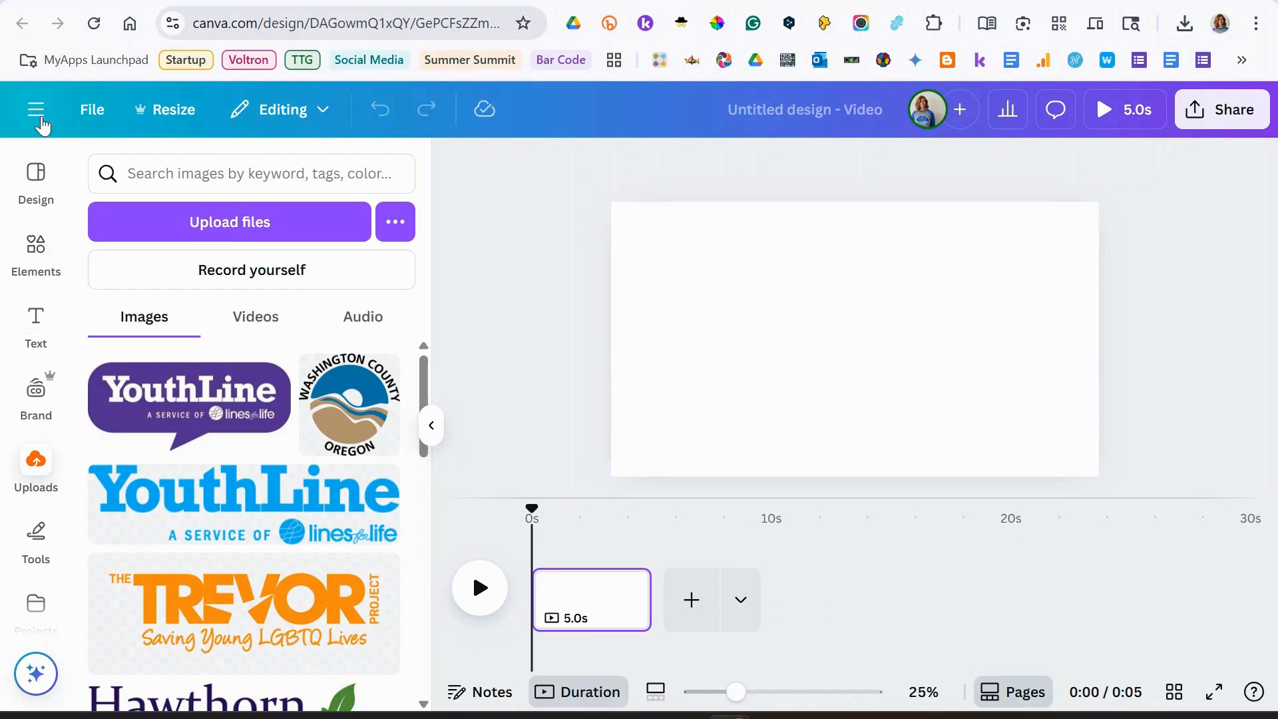
# - From the Videos uploads in Projects, download DJI_20250509_063410_656_video.MP4
pyautogui.click(37, 112)
pyautogui.click(113, 120)
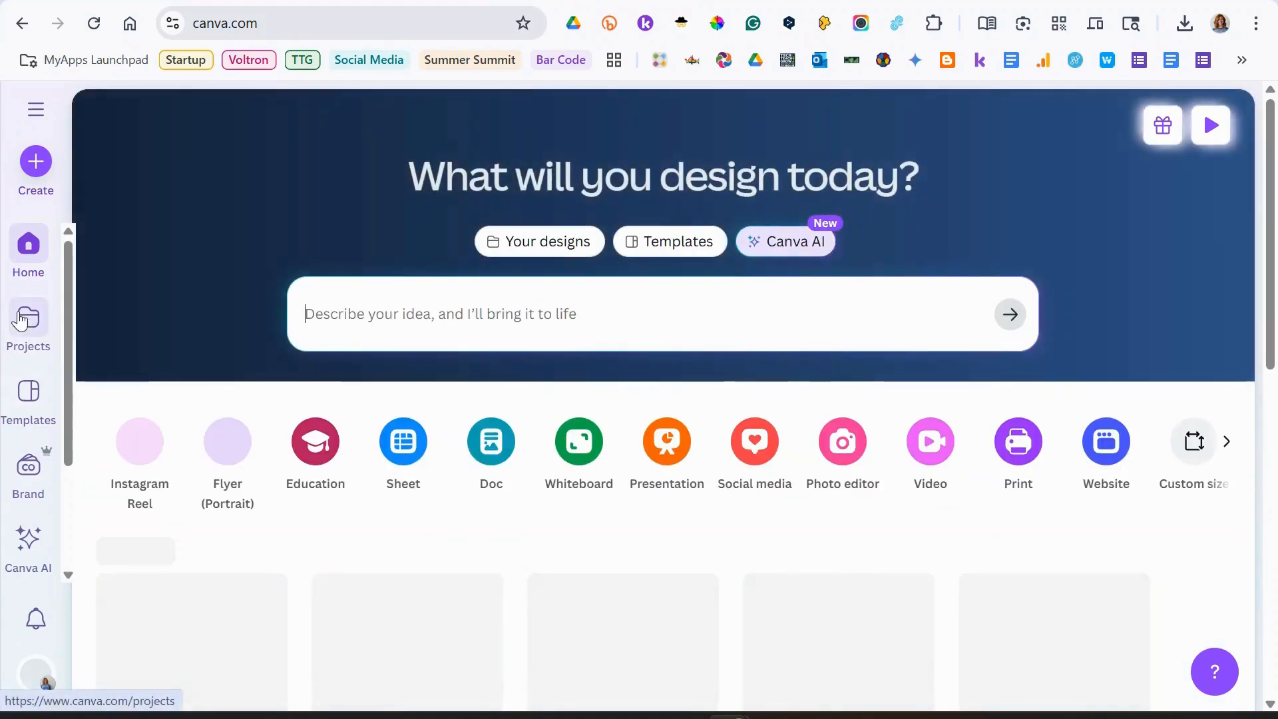
pyautogui.click(28, 323)
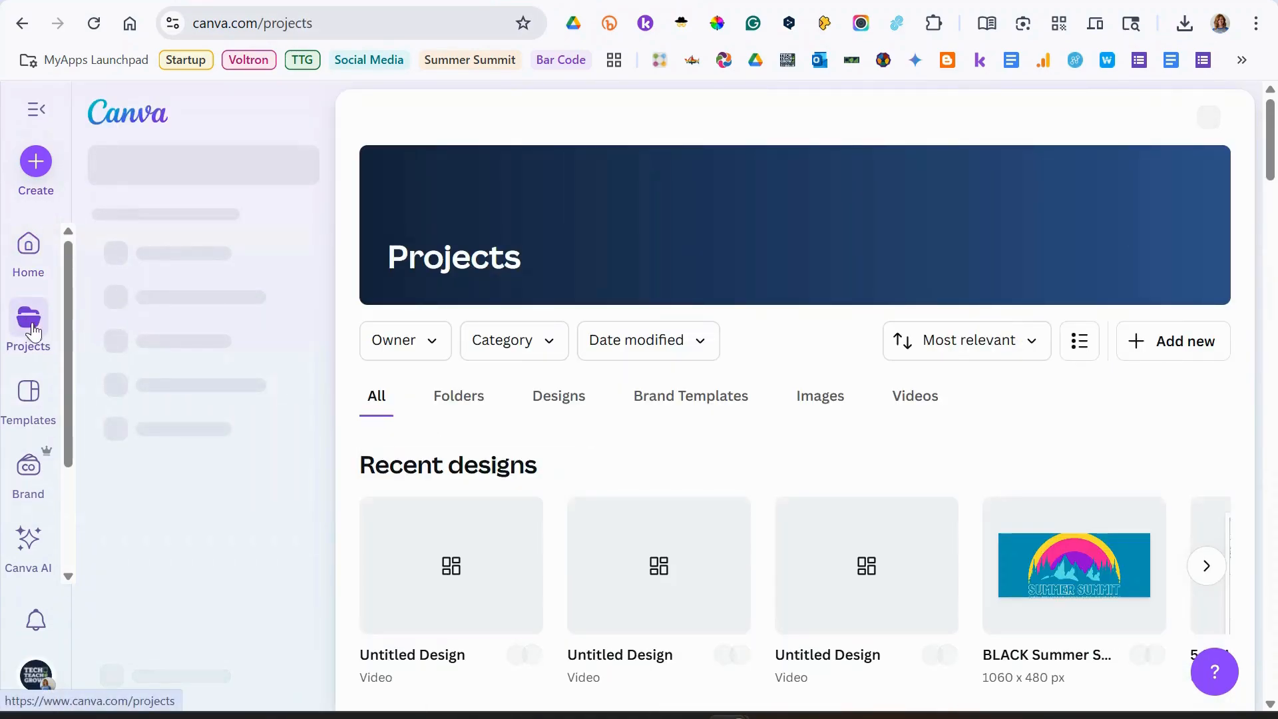
pyautogui.click(901, 410)
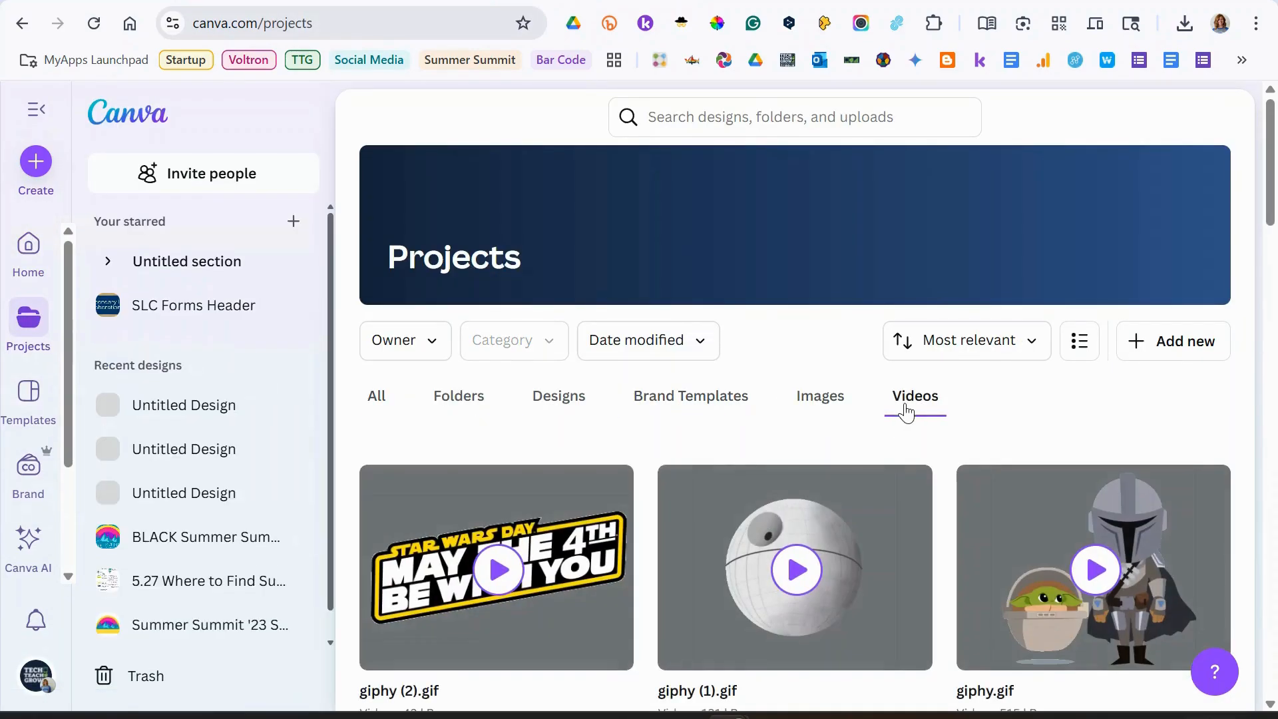
pyautogui.scroll(-12, 535, 526)
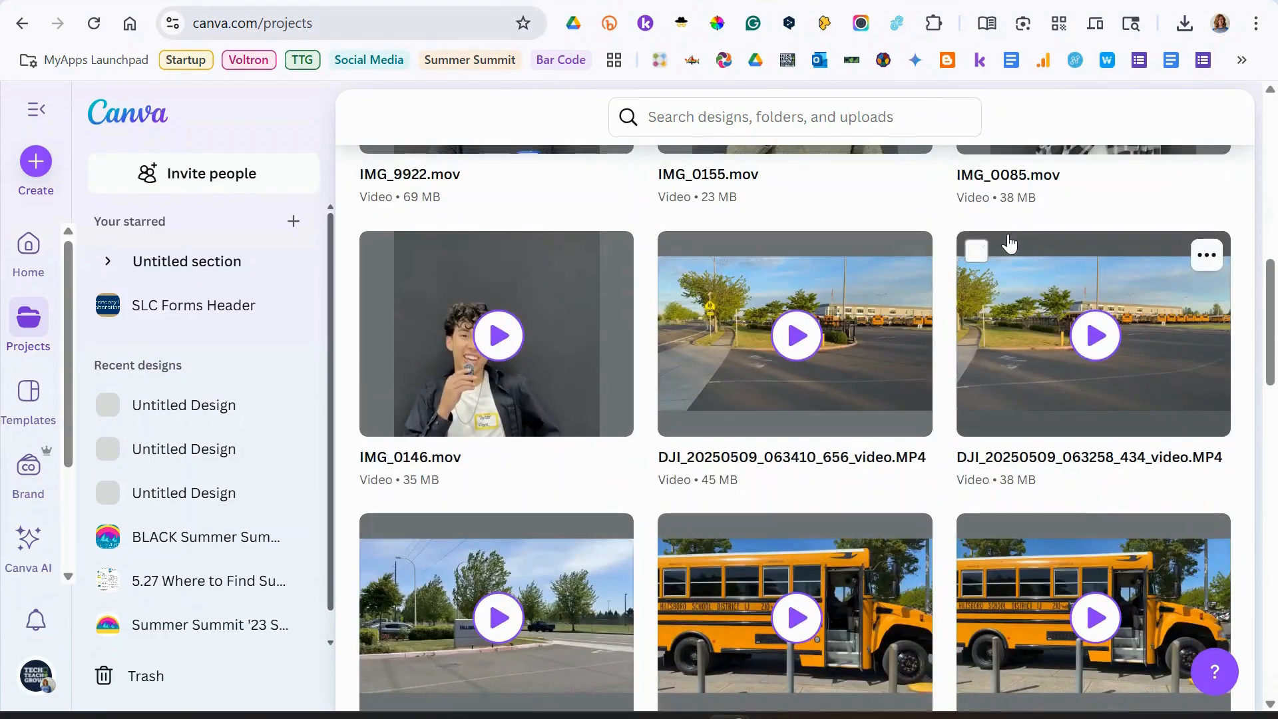
pyautogui.click(909, 255)
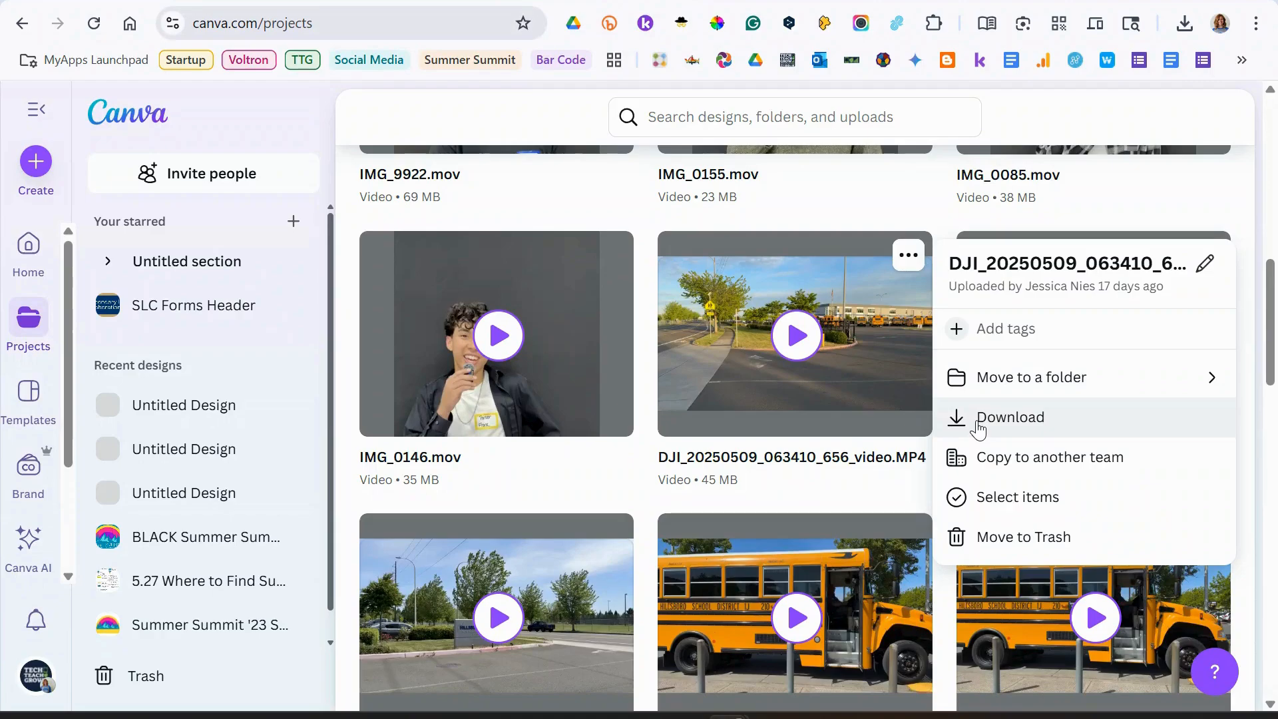
pyautogui.click(933, 200)
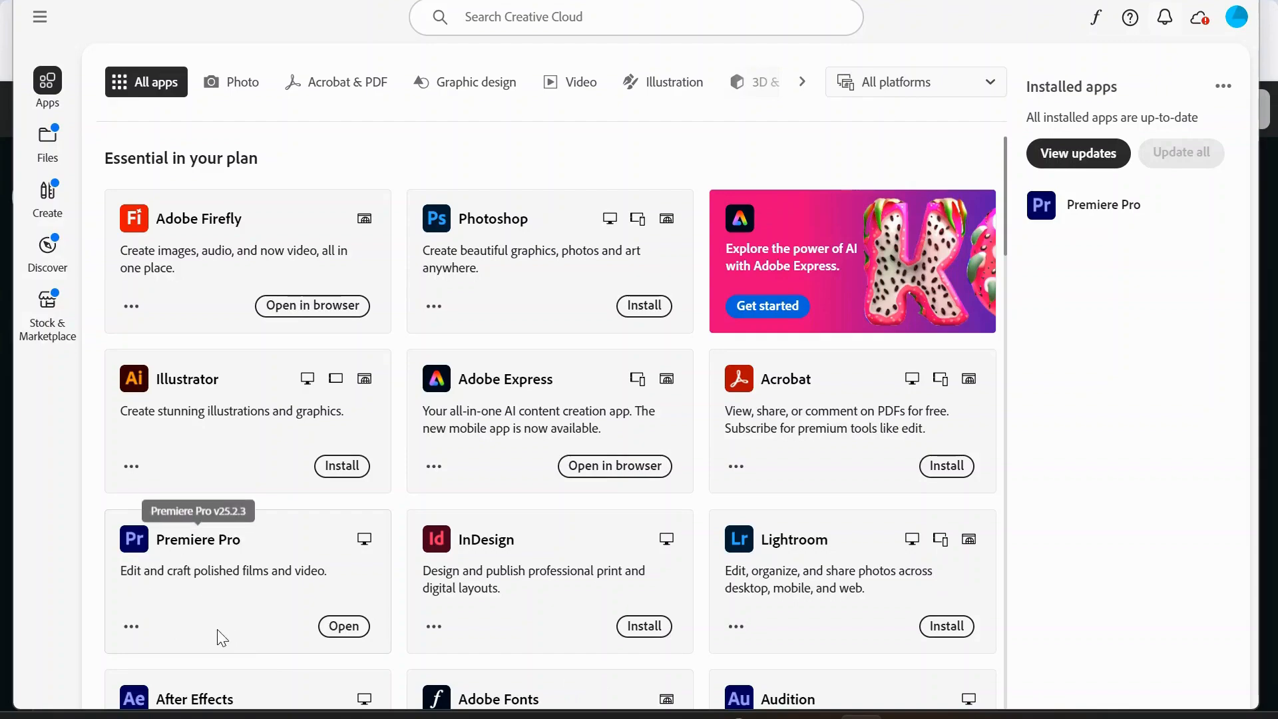
# - Open Premiere Pro and create a new project named Video 1
pyautogui.click(341, 629)
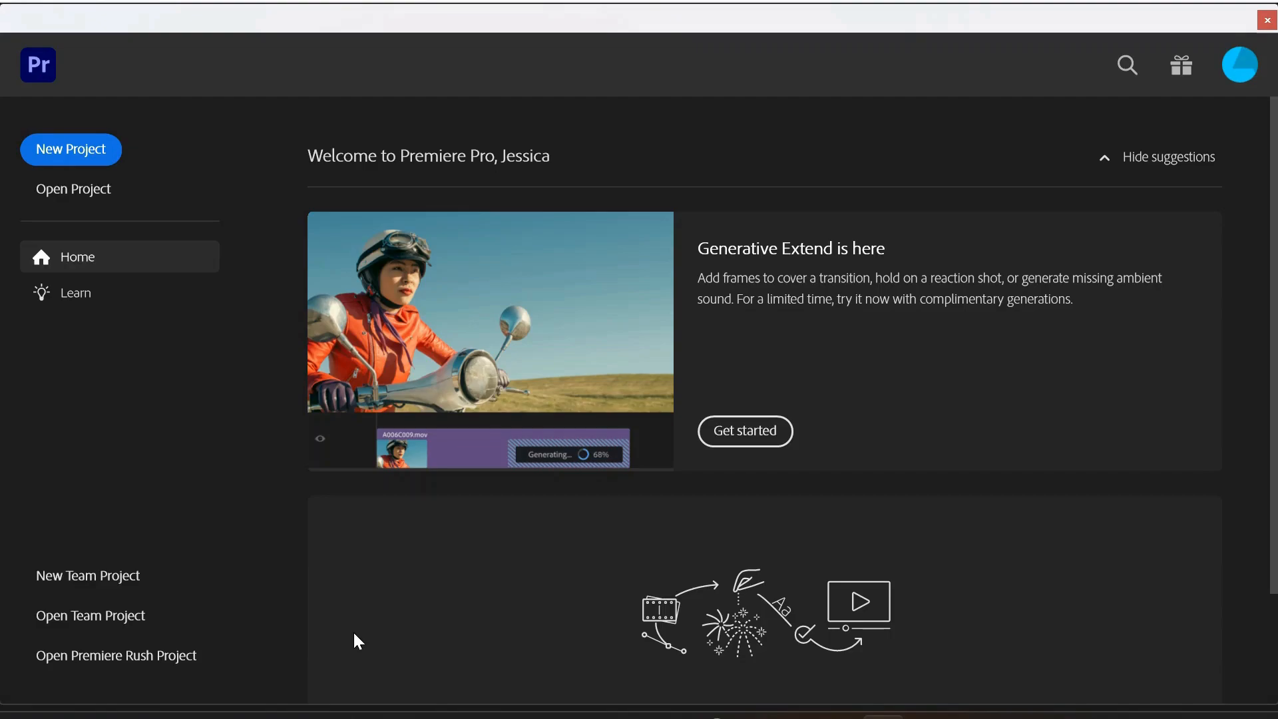
pyautogui.click(73, 152)
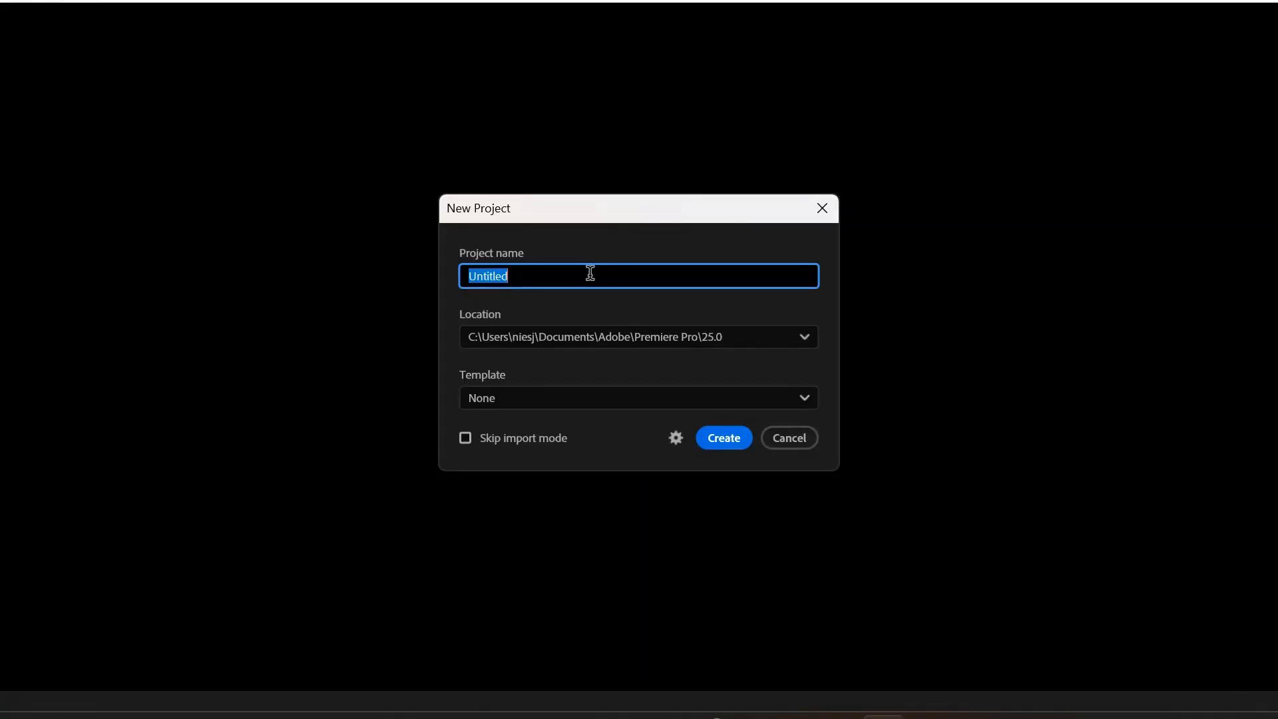
pyautogui.write('Video ')
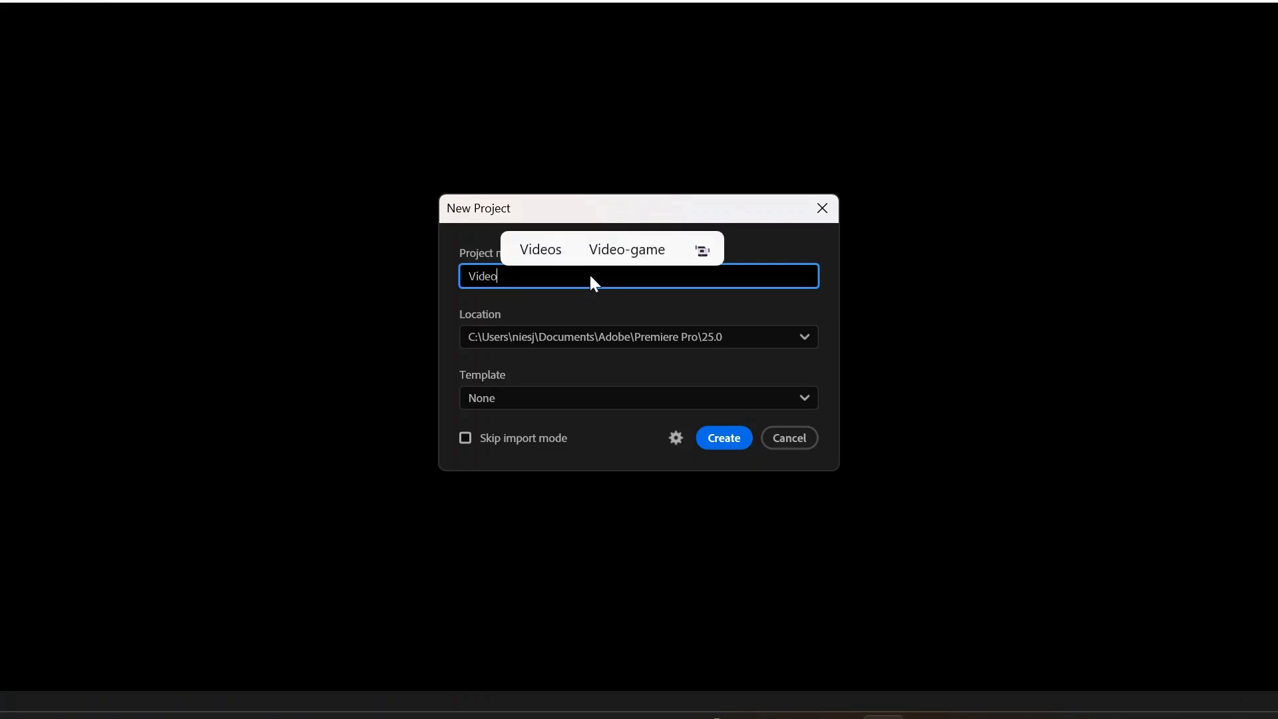
pyautogui.write('1')
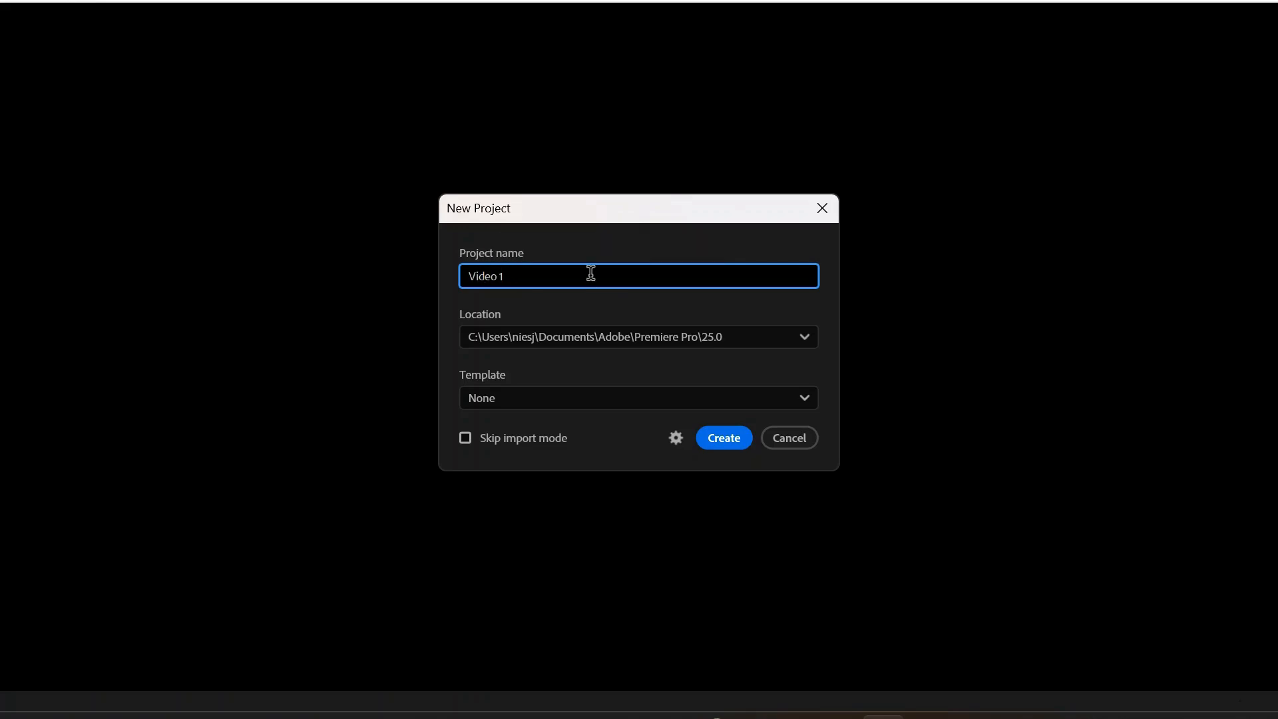
pyautogui.click(724, 439)
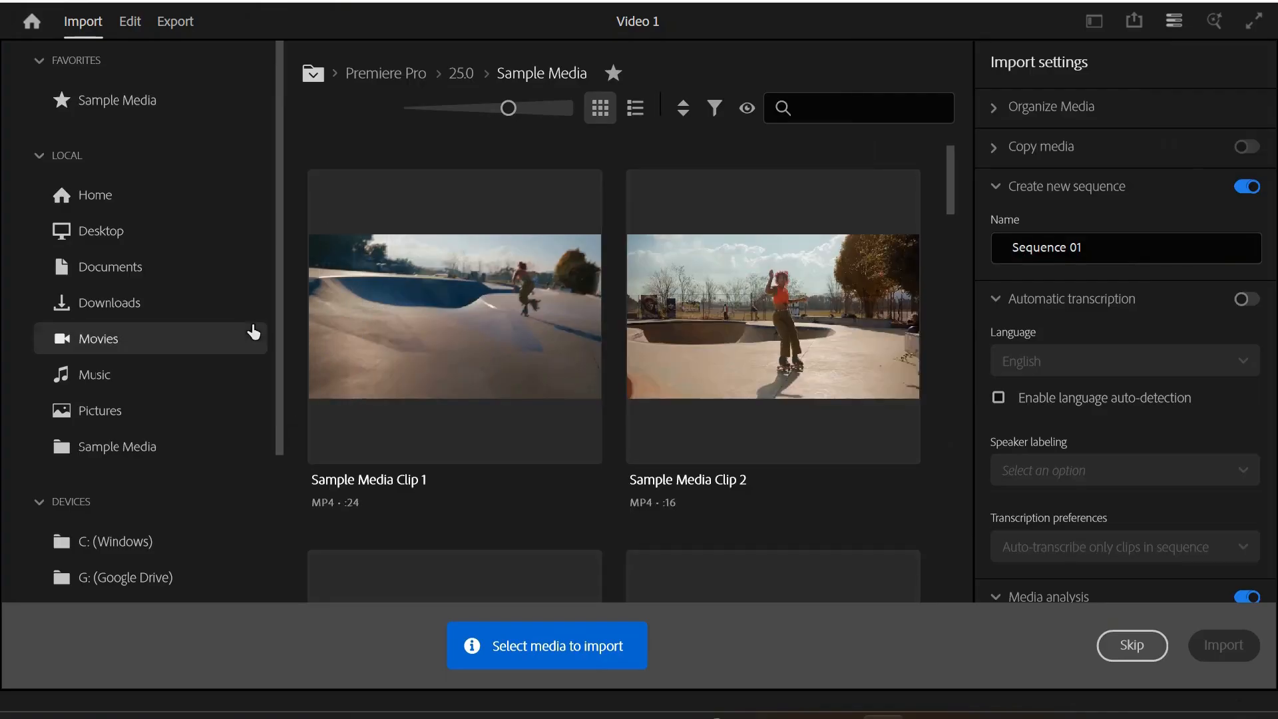
# - Select the three DJI classroom video clips in the Downloads folder for import
pyautogui.click(112, 304)
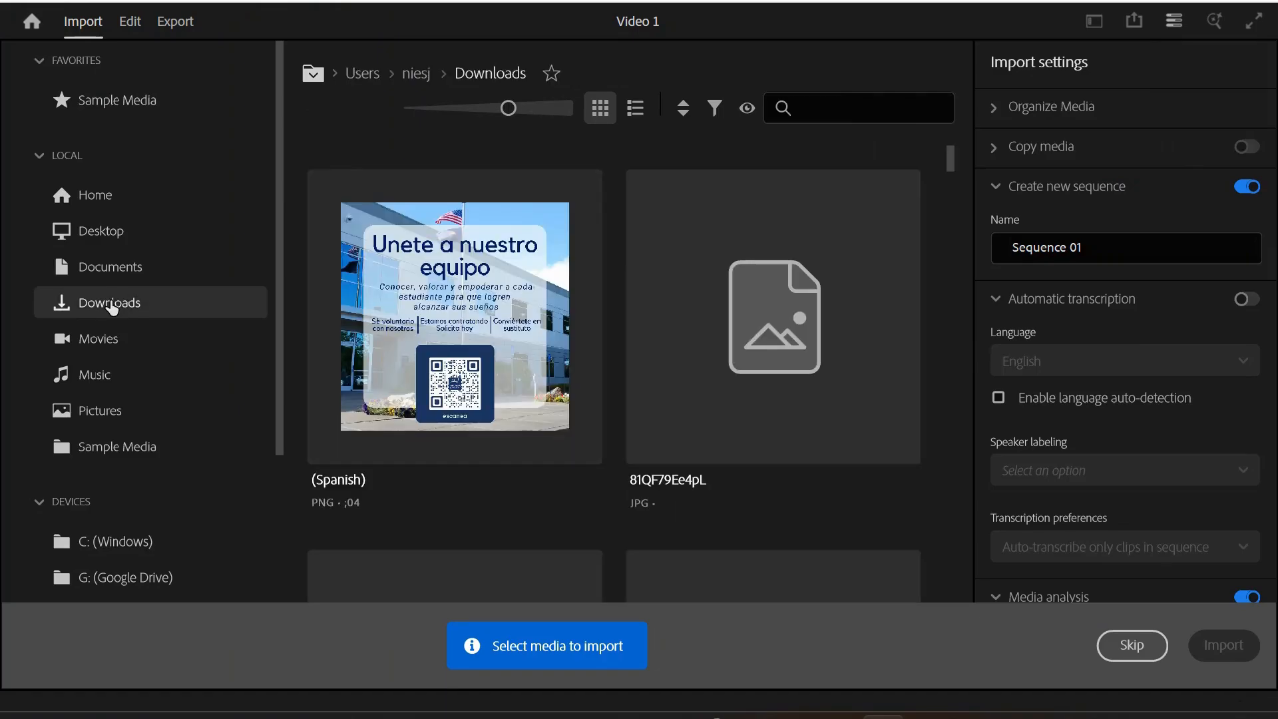
pyautogui.scroll(-5, 612, 320)
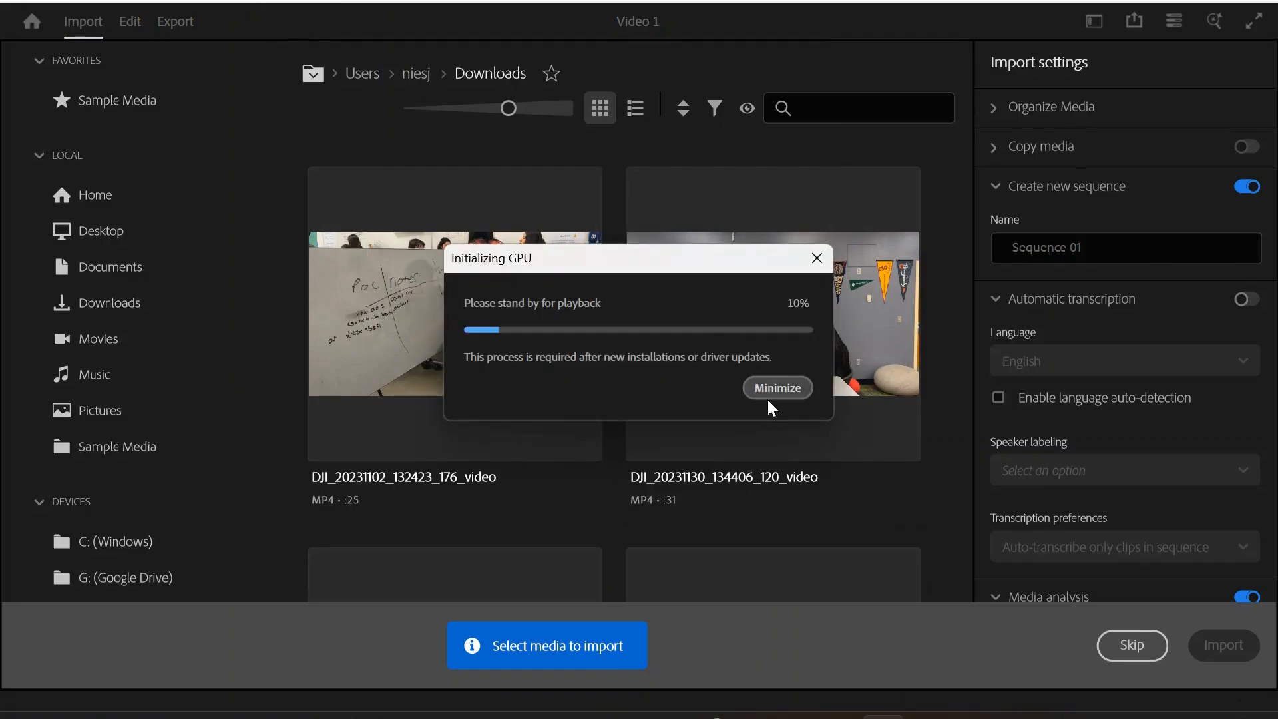
pyautogui.click(770, 395)
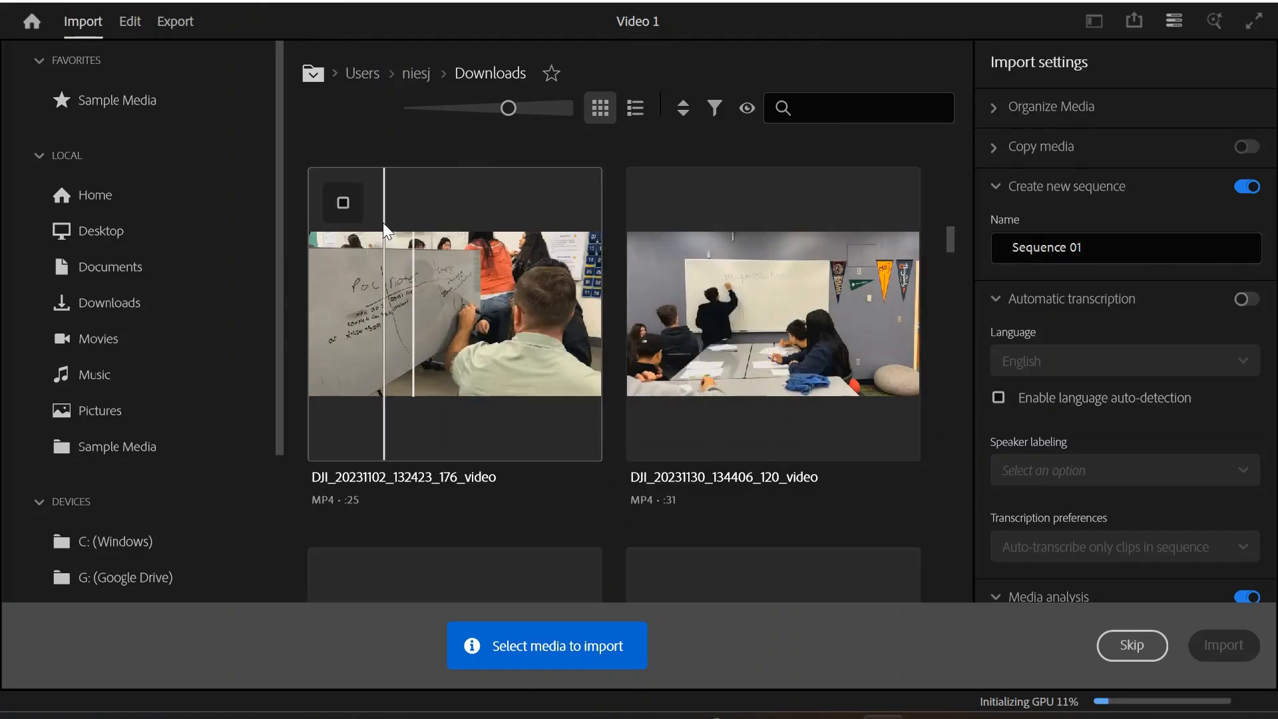
pyautogui.click(342, 197)
pyautogui.click(669, 217)
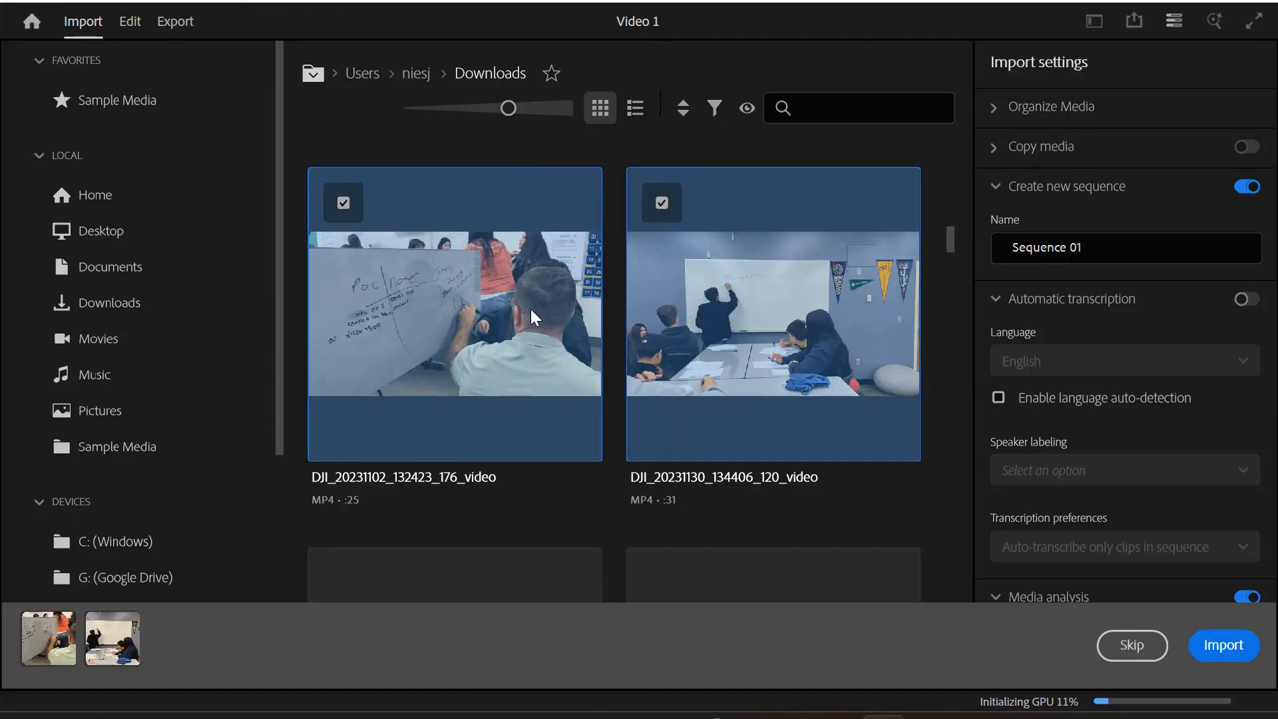
pyautogui.scroll(-1, 526, 317)
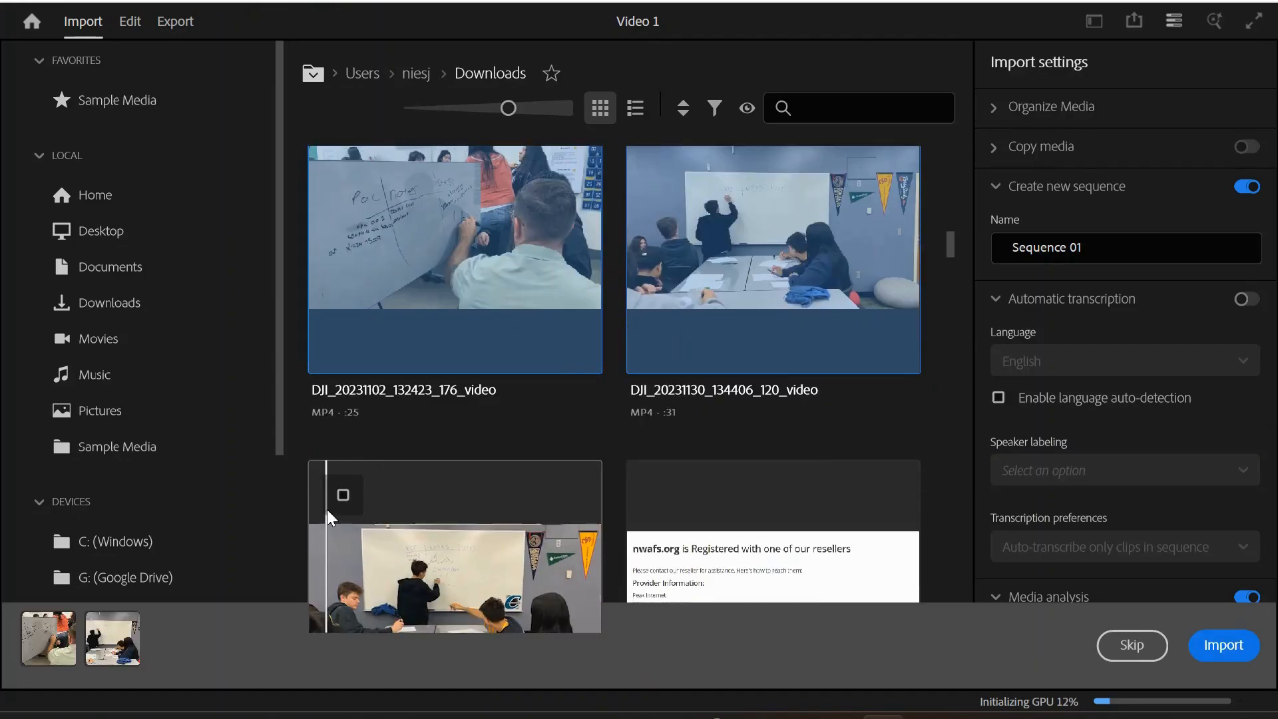
pyautogui.click(326, 509)
pyautogui.scroll(-2, 330, 510)
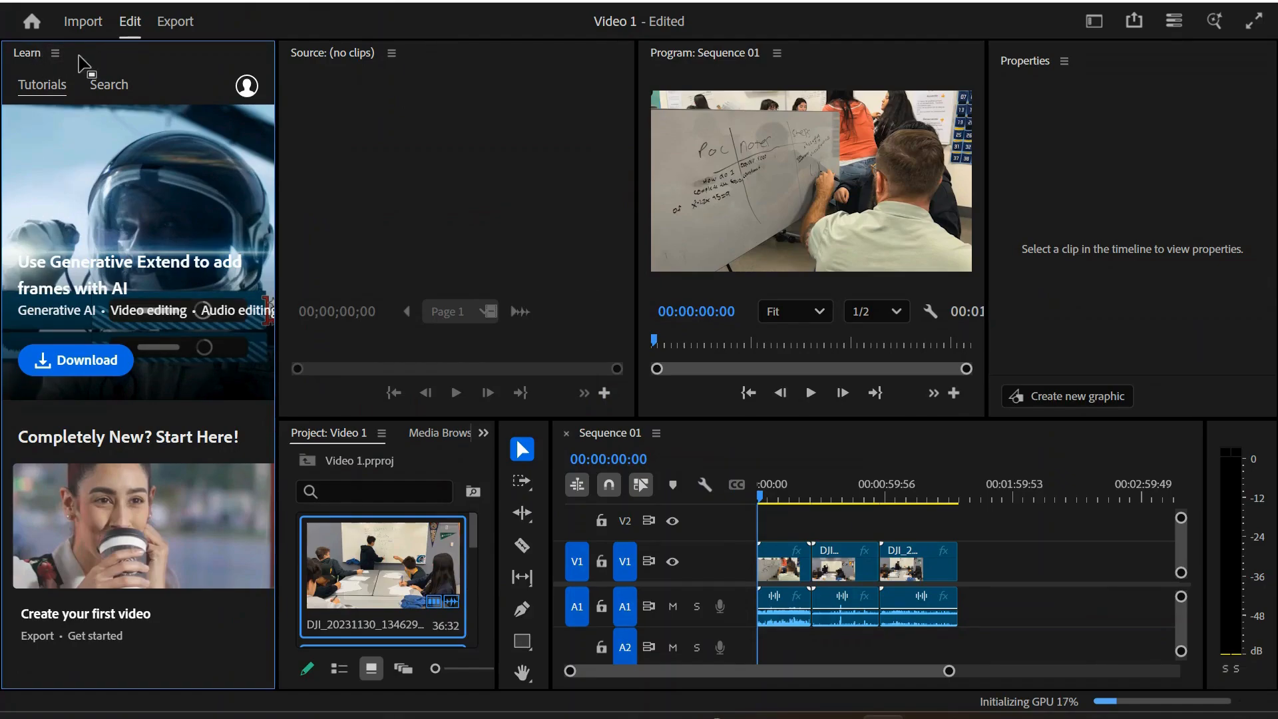
# - Close the Learn panel and switch the workspace to the Starter layout
pyautogui.click(56, 52)
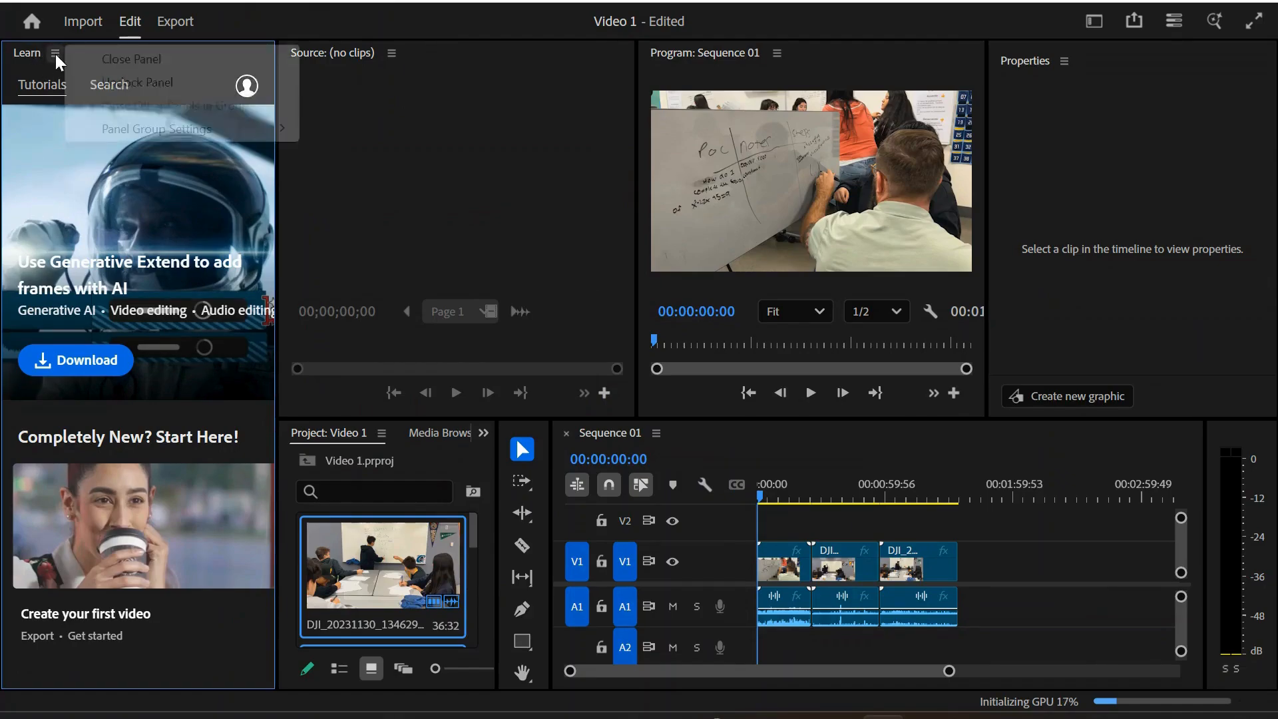
pyautogui.click(124, 61)
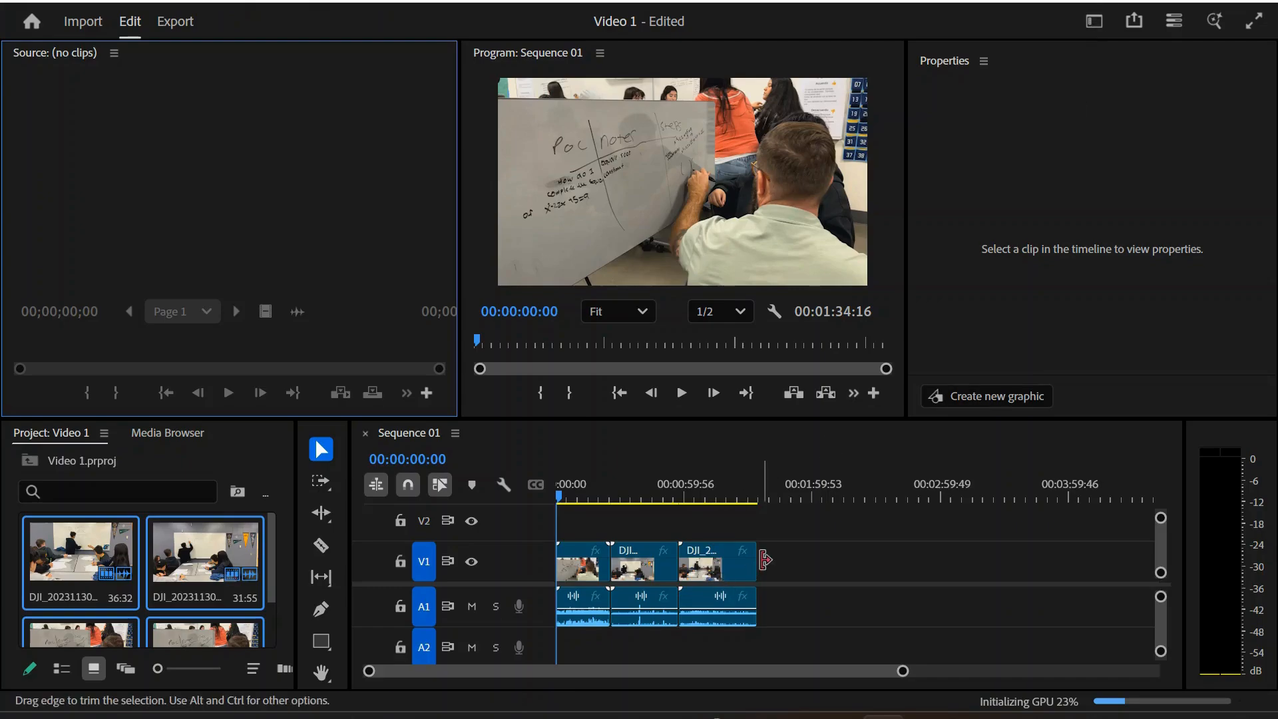
pyautogui.click(1081, 23)
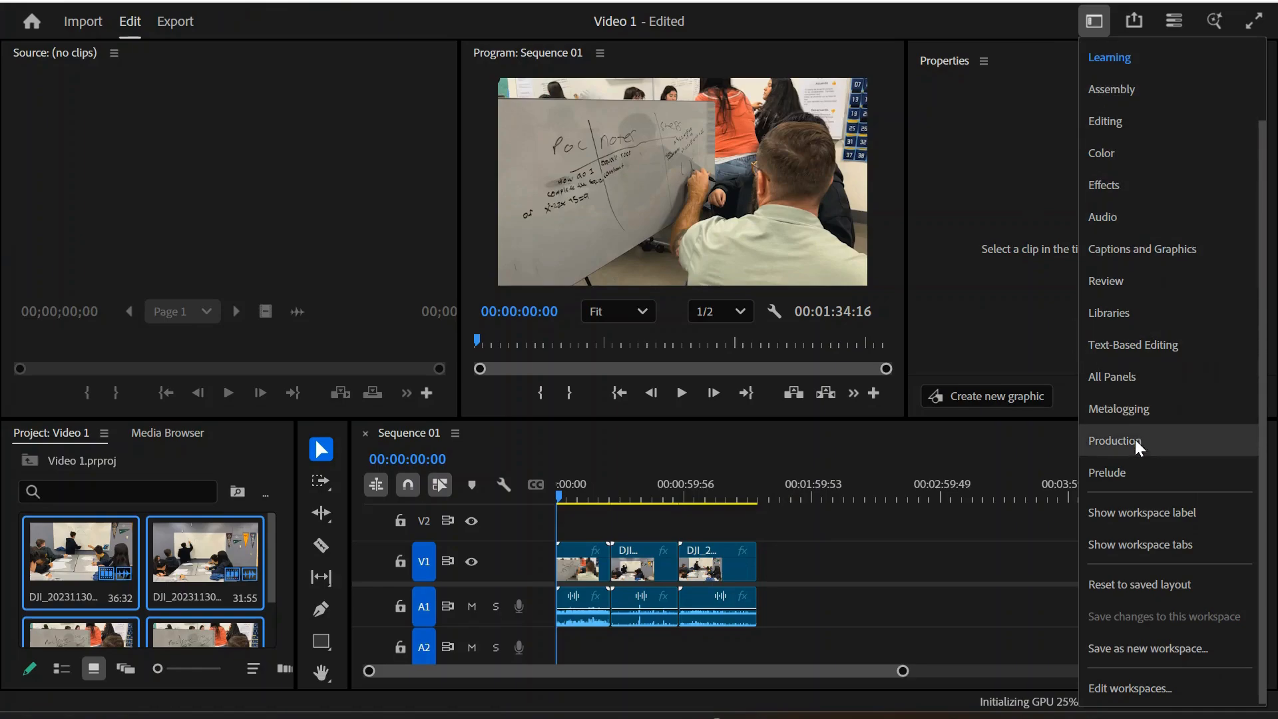
pyautogui.scroll(1, 1134, 329)
pyautogui.scroll(2, 1134, 329)
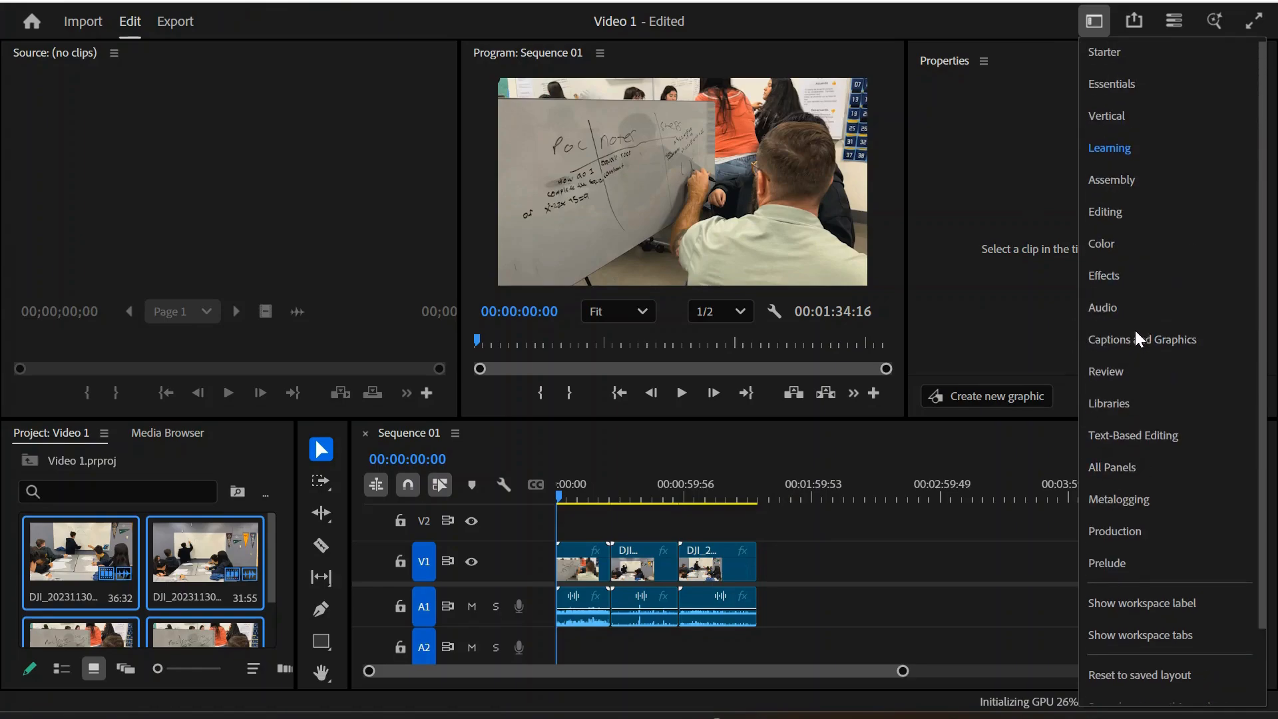
pyautogui.click(1105, 60)
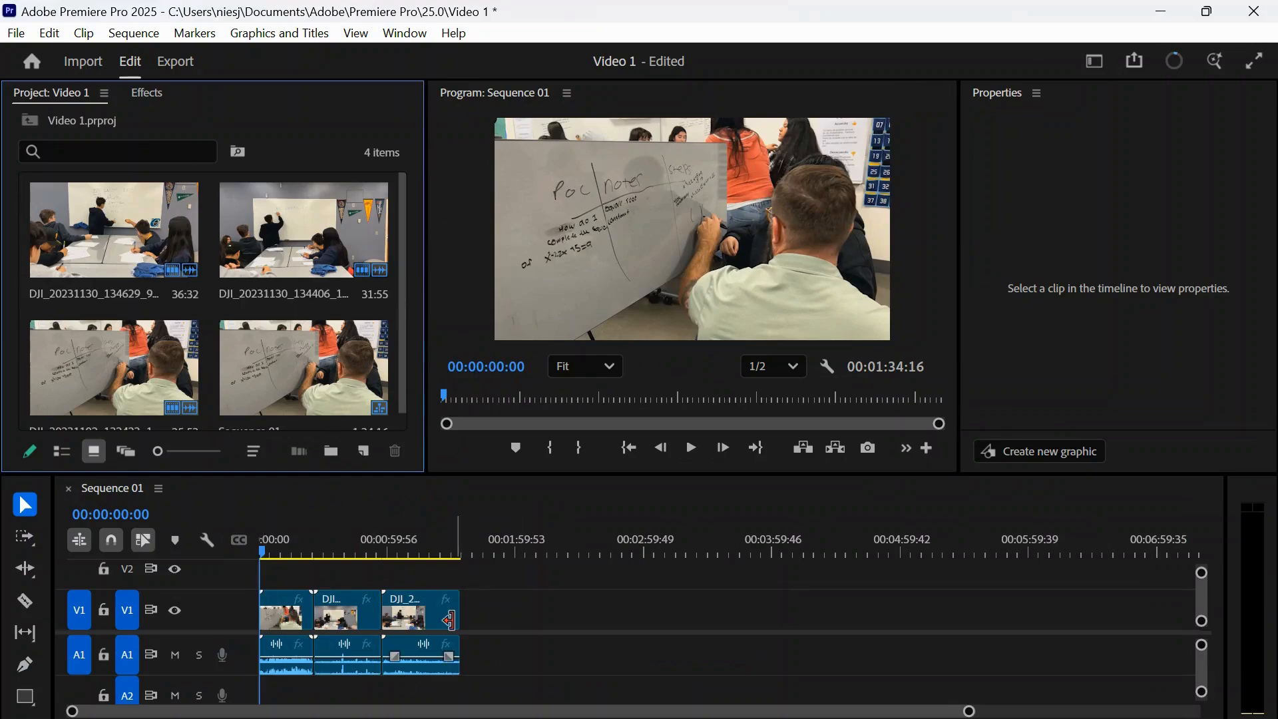
# - Select all clips in the sequence timeline and delete them
pyautogui.moveTo(492, 577); pyautogui.dragTo(267, 664)
pyautogui.press('Delete')
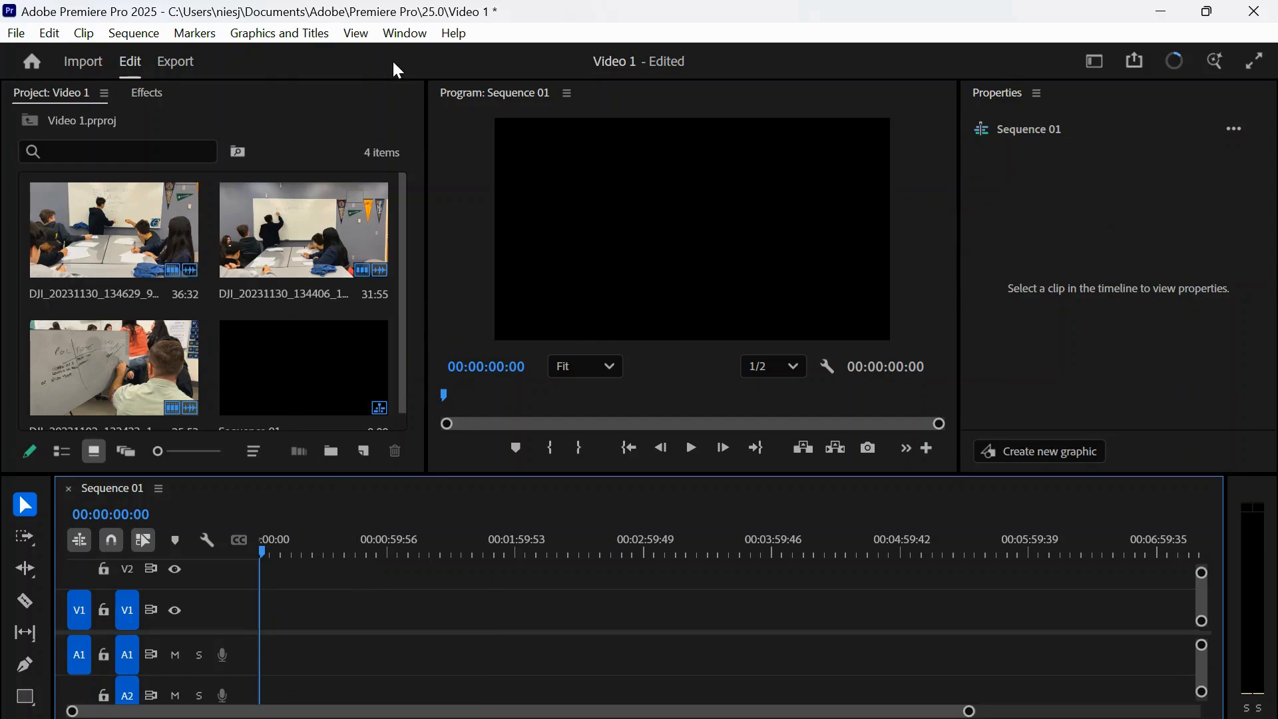
# - Open the Effect Controls panel
pyautogui.click(392, 34)
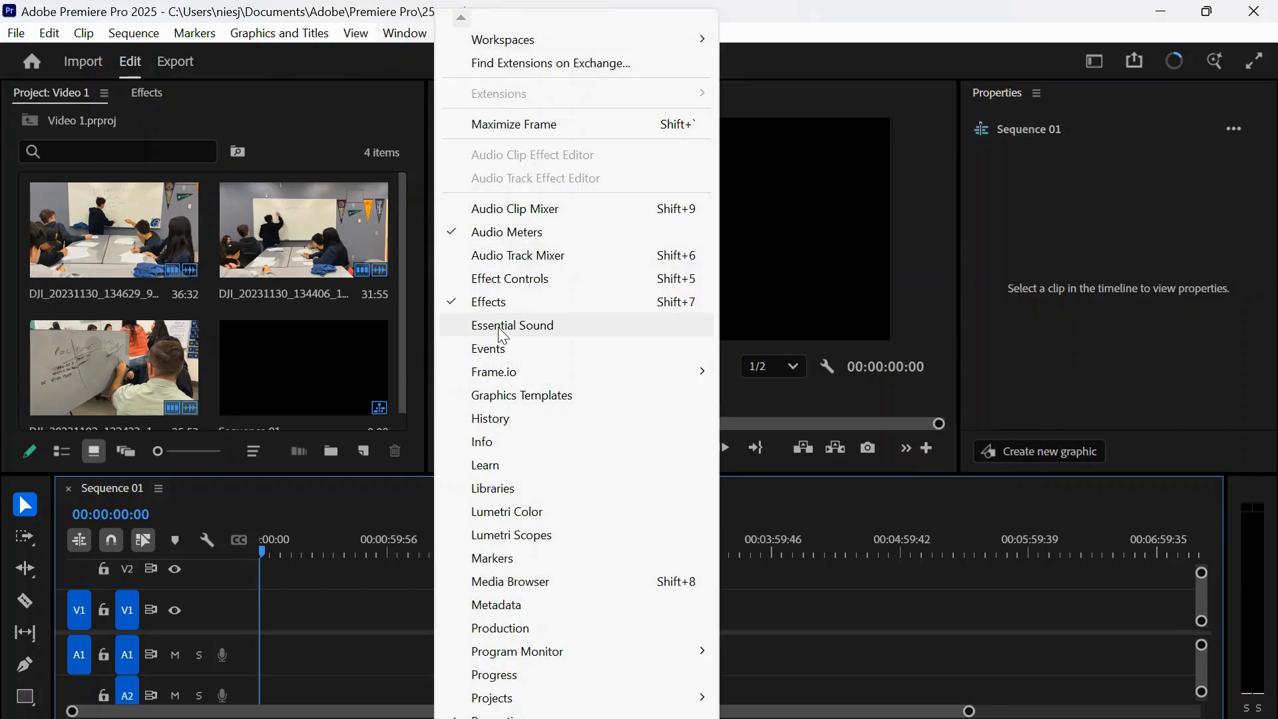
pyautogui.click(504, 280)
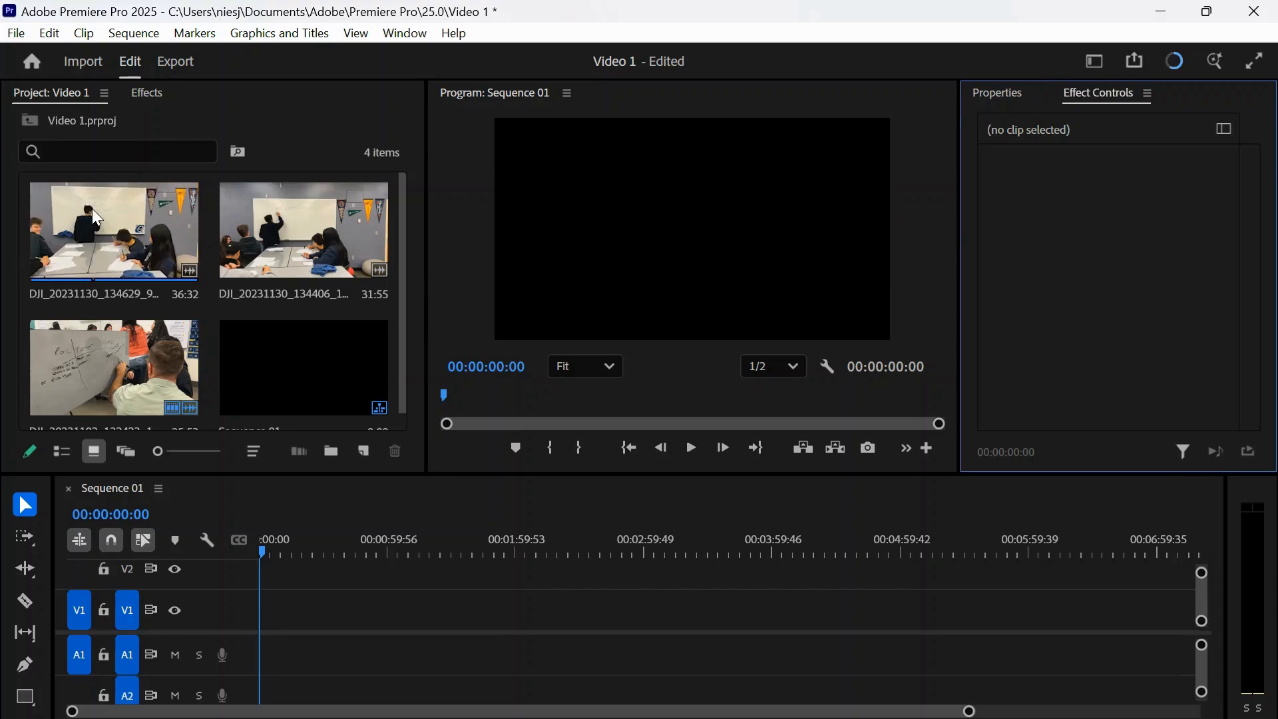
# - Add the DJI_20231130_134629 clip to the sequence, keeping the existing sequence settings
pyautogui.moveTo(93, 209); pyautogui.dragTo(273, 613)
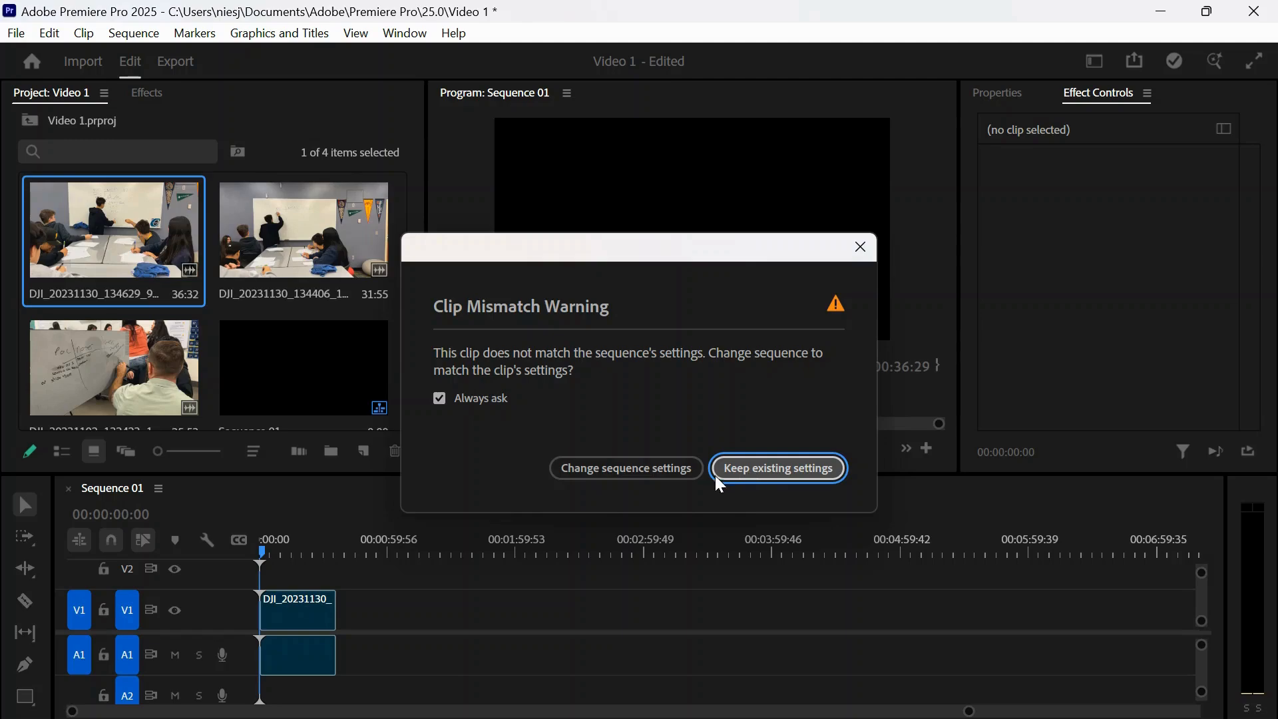
pyautogui.click(688, 479)
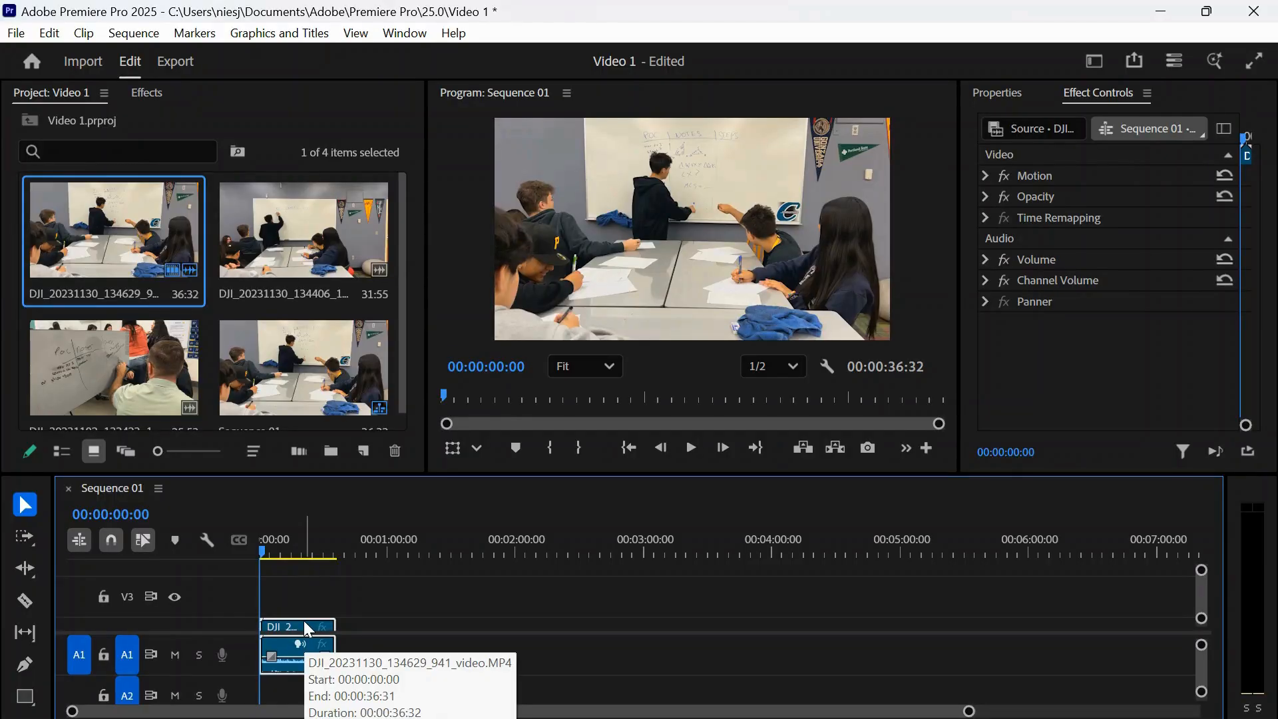
# - Search the effects for mosaic and apply the Mosaic video effect to the clip in the timeline
pyautogui.click(150, 94)
pyautogui.click(119, 127)
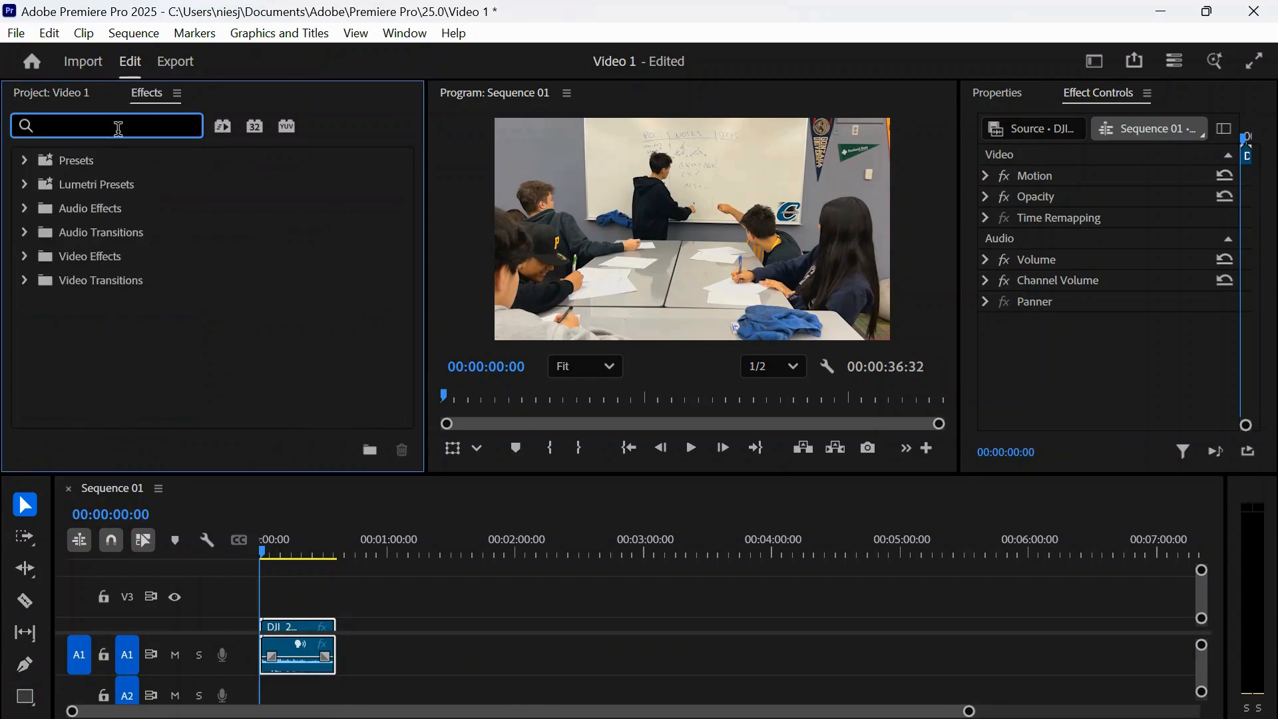
pyautogui.write('mosaic')
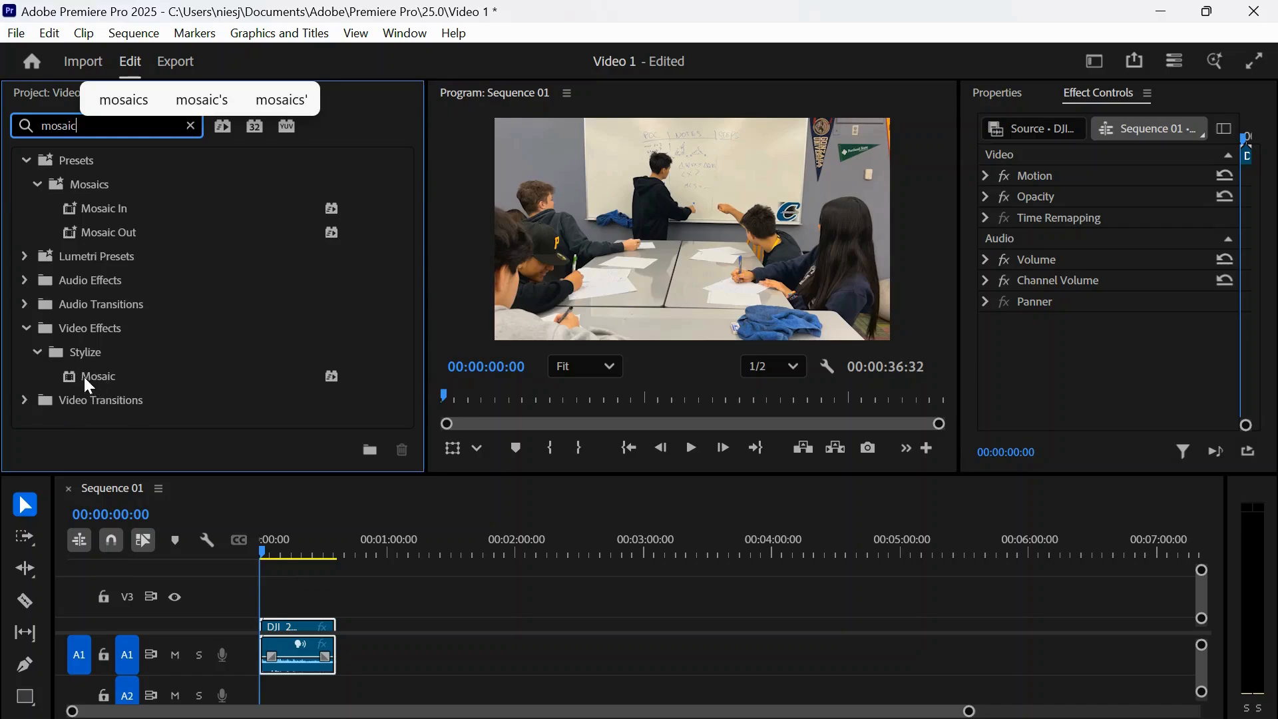
pyautogui.moveTo(82, 373); pyautogui.dragTo(305, 628)
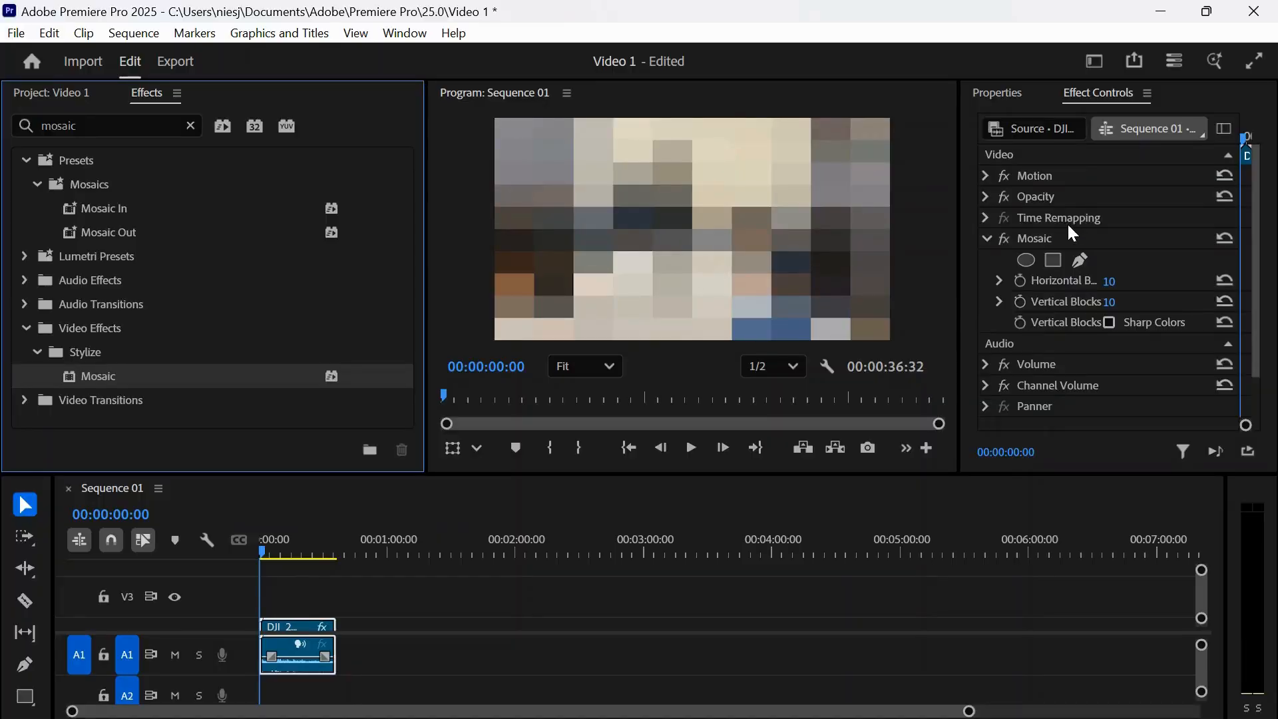
# - Create an ellipse mask for the Mosaic effect and shrink it over the face of the student at the whiteboard
pyautogui.click(1029, 260)
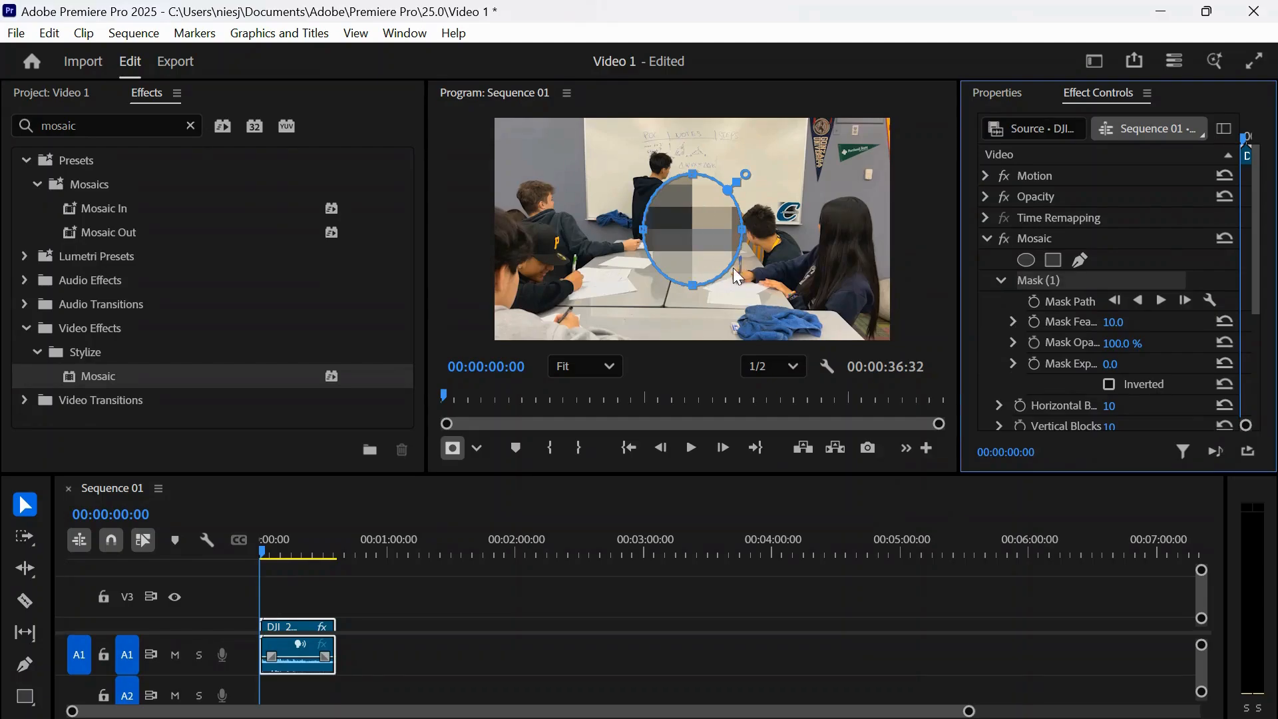
pyautogui.moveTo(693, 285); pyautogui.dragTo(685, 260)
pyautogui.moveTo(743, 222); pyautogui.dragTo(677, 239)
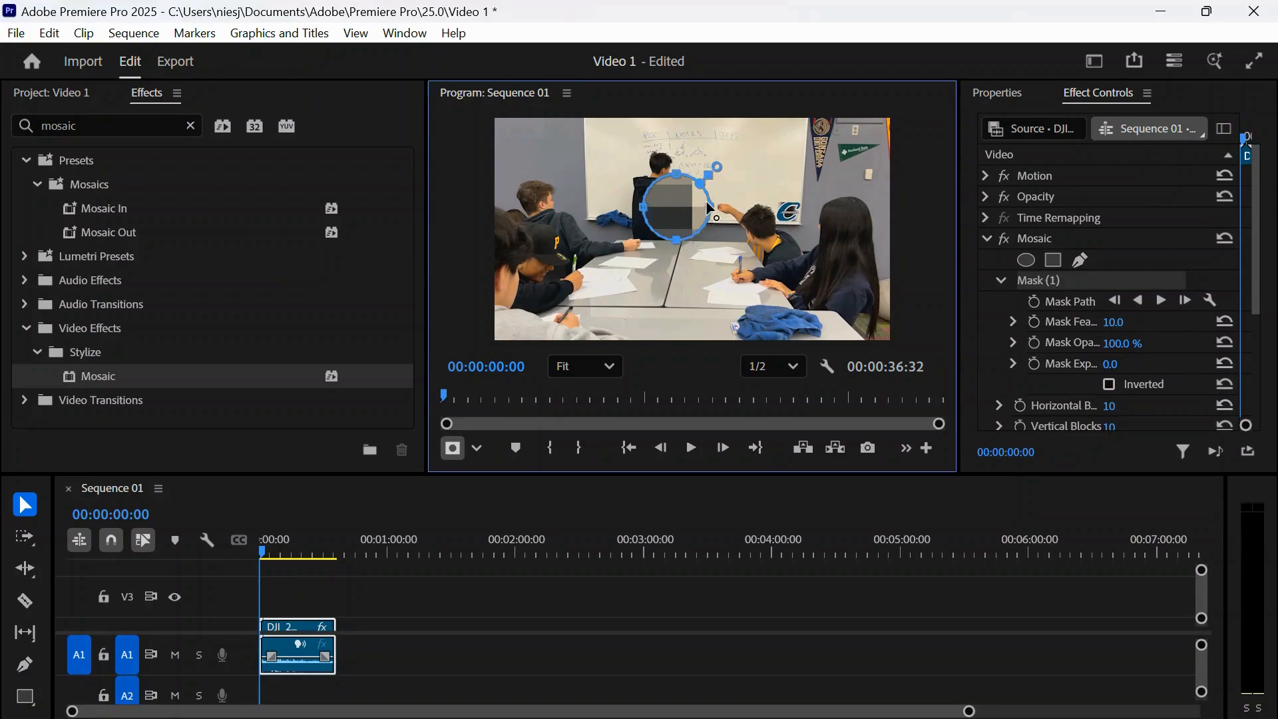
pyautogui.moveTo(676, 240); pyautogui.dragTo(657, 161)
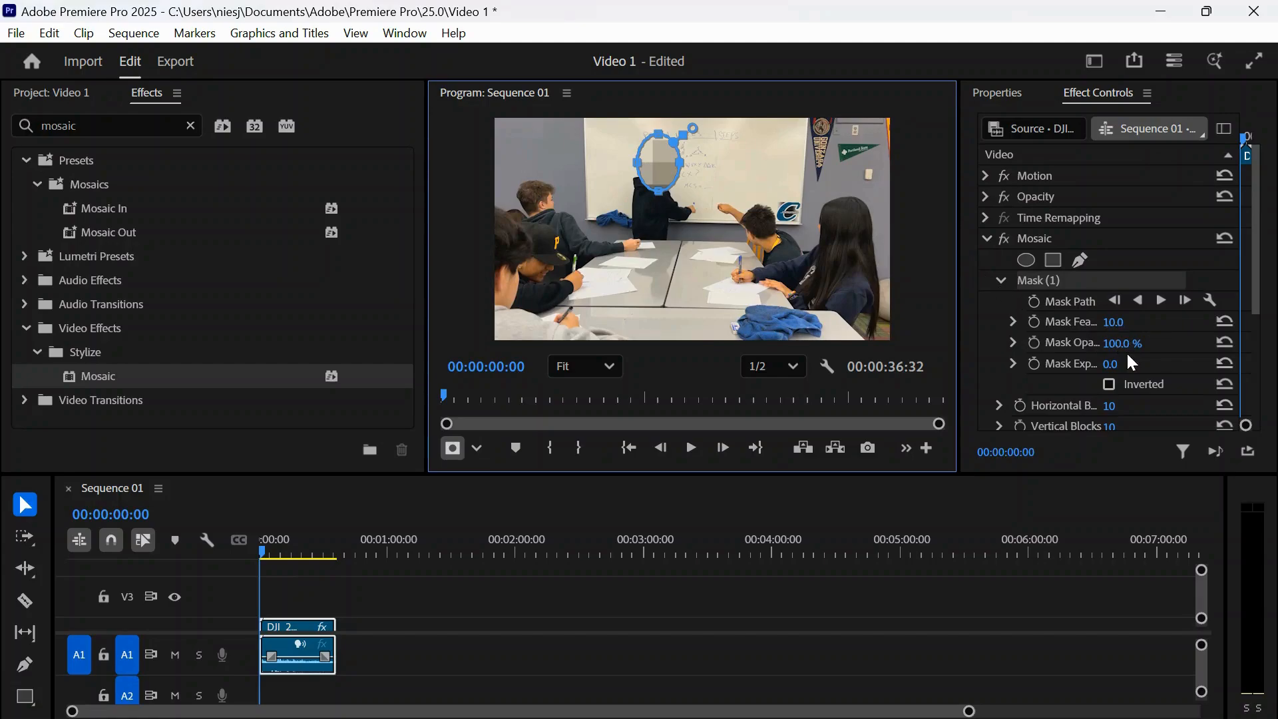
# - Set the mosaic's horizontal blocks and vertical blocks to 40 each
pyautogui.scroll(-2, 1131, 360)
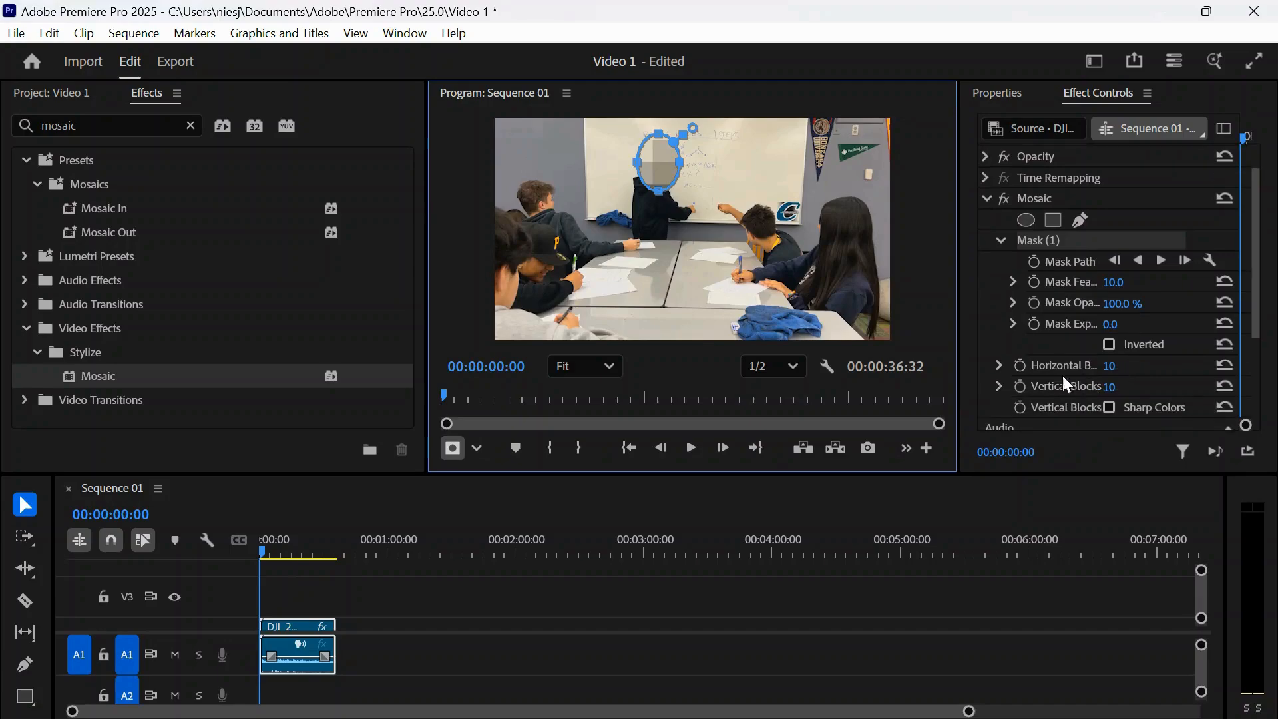
pyautogui.click(1110, 366)
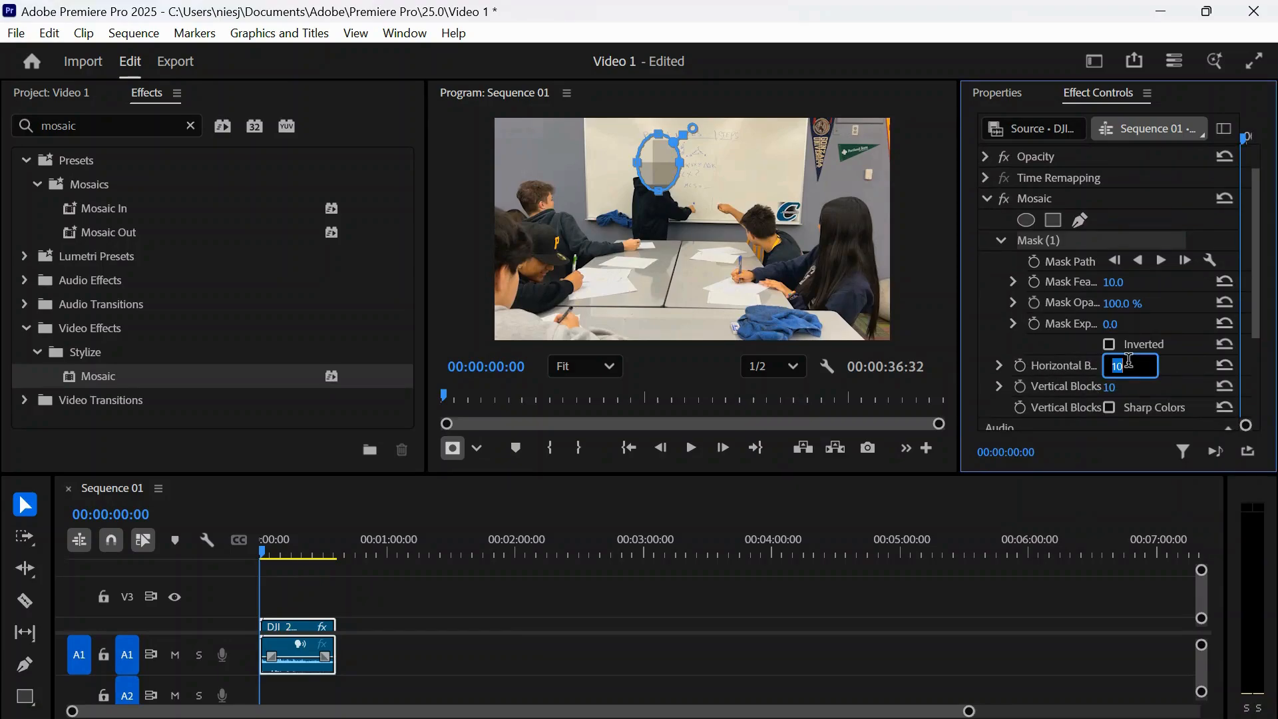
pyautogui.write('40')
pyautogui.click(1113, 386)
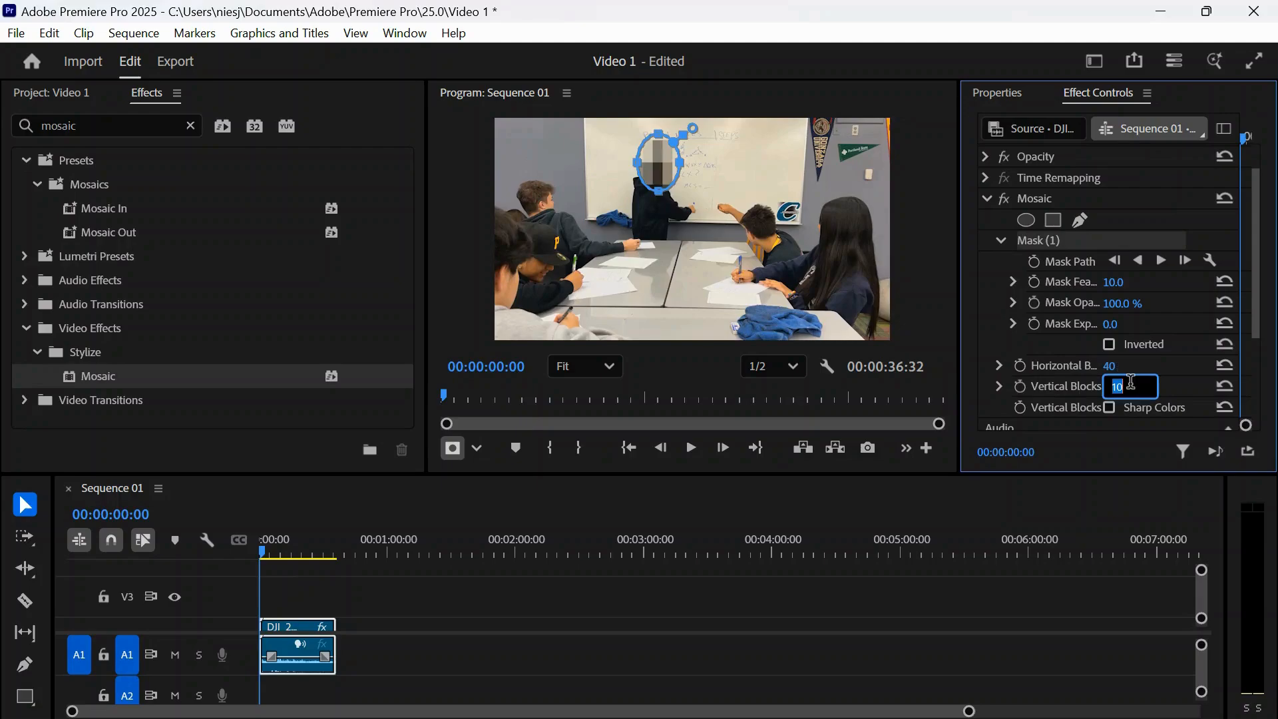
pyautogui.write('40')
pyautogui.click(987, 345)
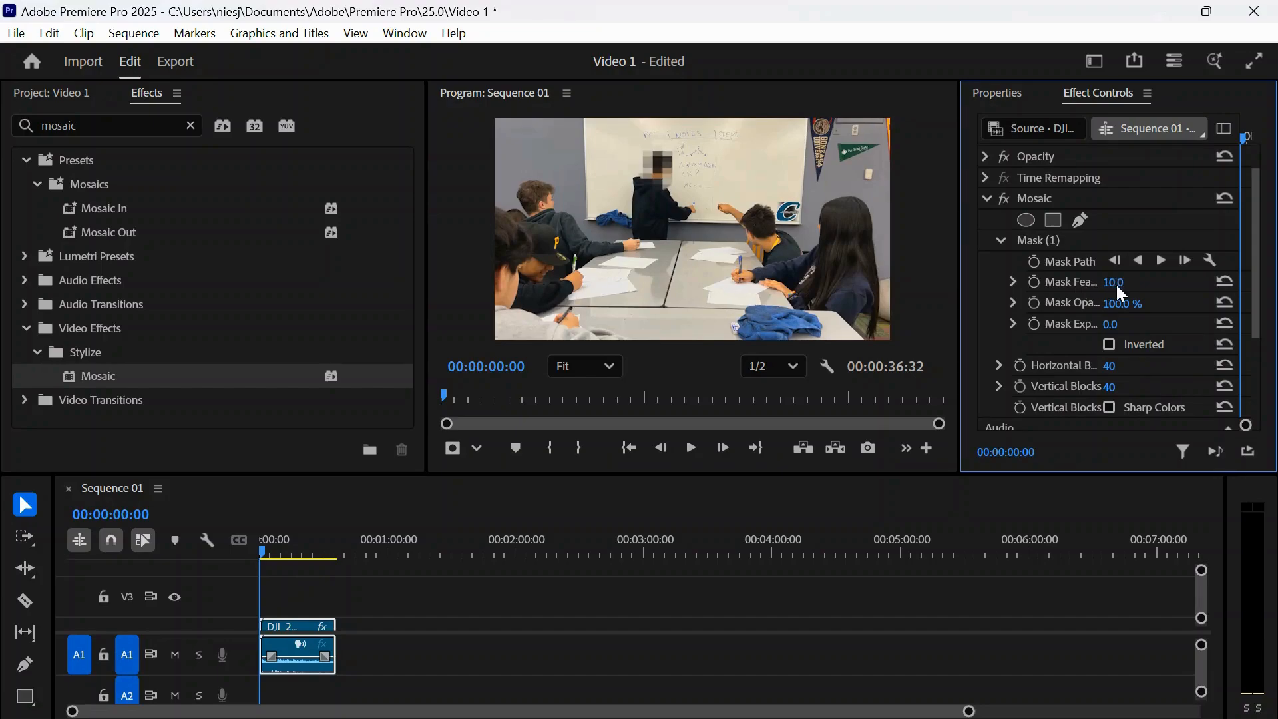
# - Set the mask feather to 40 and return the playhead to the start of the clip
pyautogui.moveTo(1121, 287); pyautogui.dragTo(1155, 313)
pyautogui.click(262, 550)
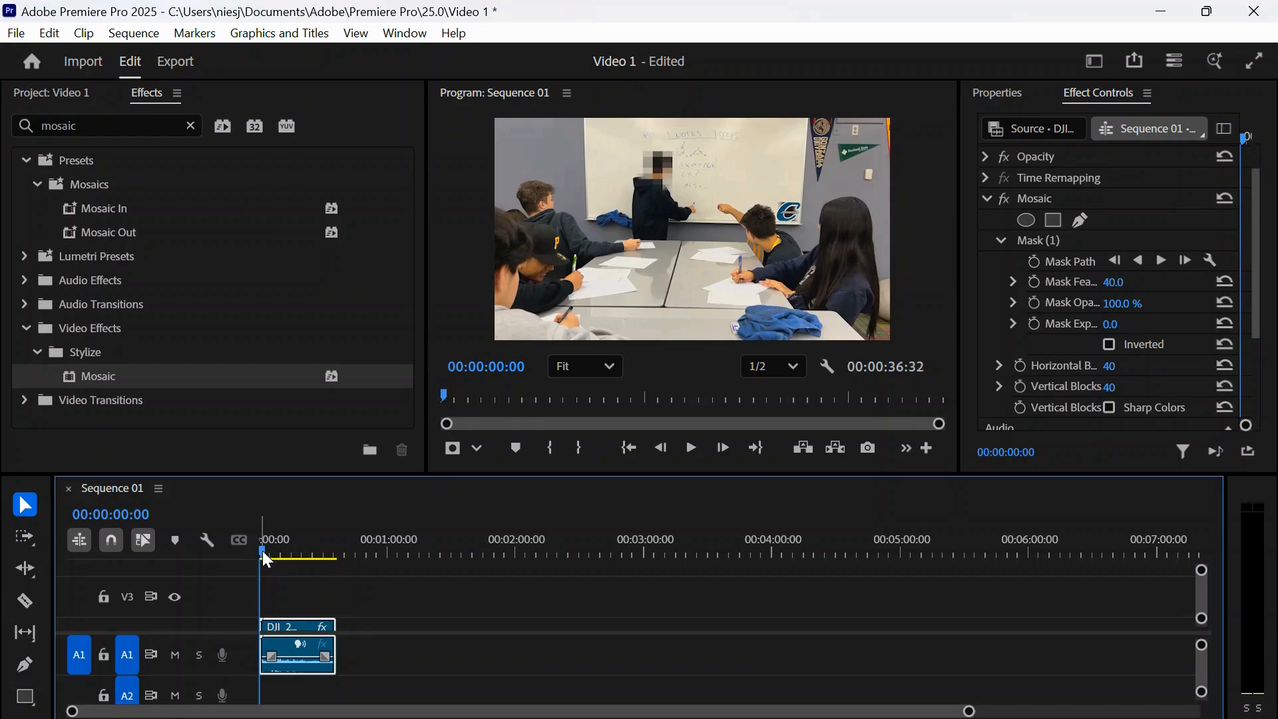
pyautogui.moveTo(266, 546)
pyautogui.mouseDown()
pyautogui.moveTo(297, 547)
pyautogui.moveTo(246, 554)
pyautogui.mouseUp()
# - Track the mask path forward through the clip
pyautogui.click(1162, 261)
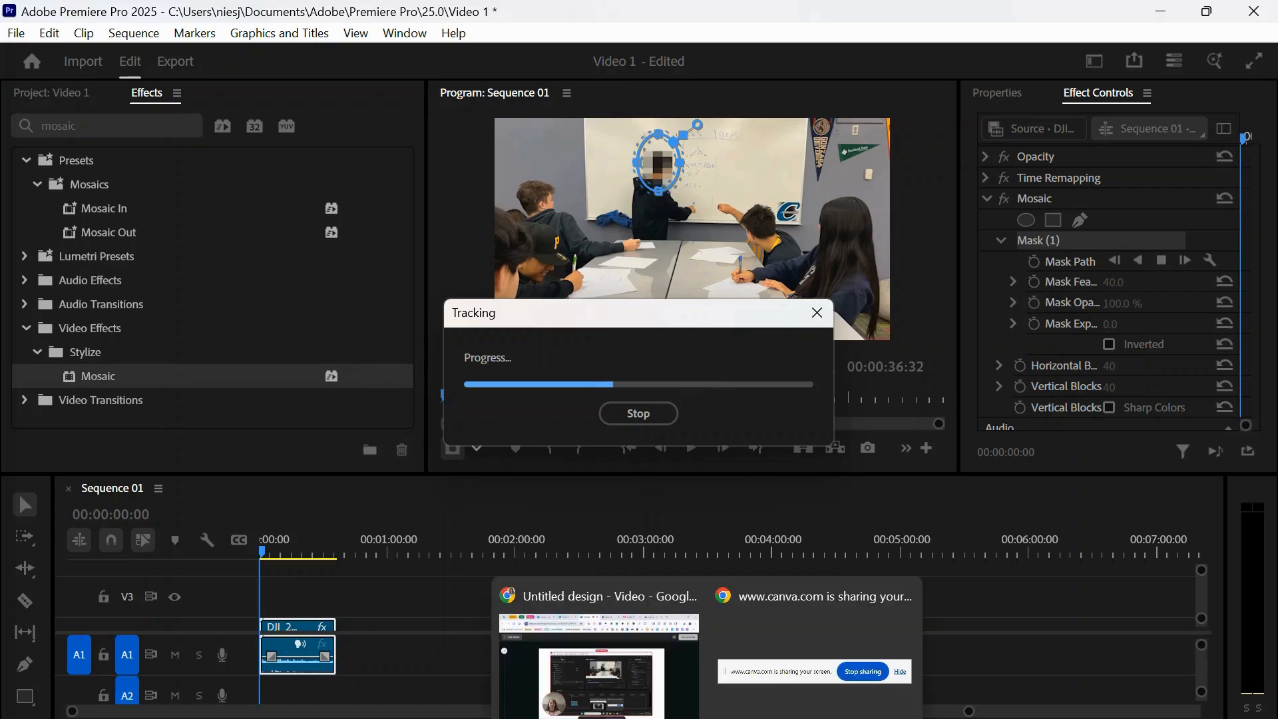
pyautogui.click(647, 711)
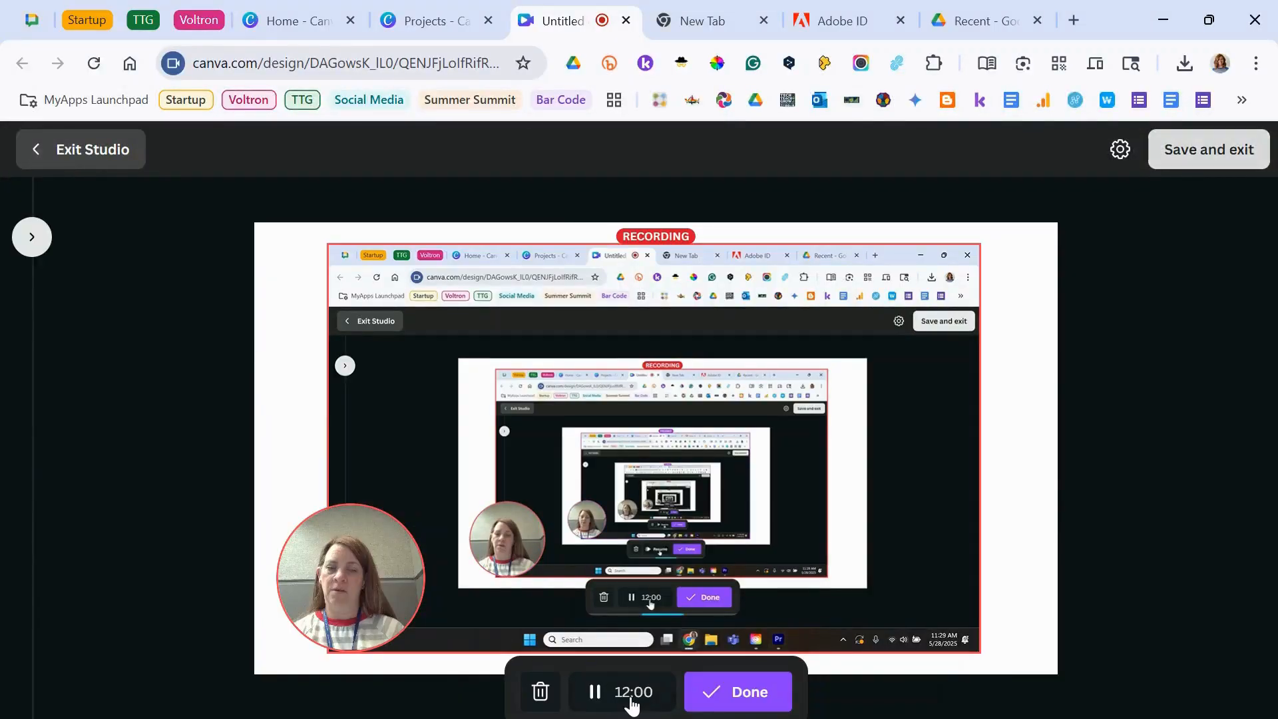
pyautogui.click(880, 715)
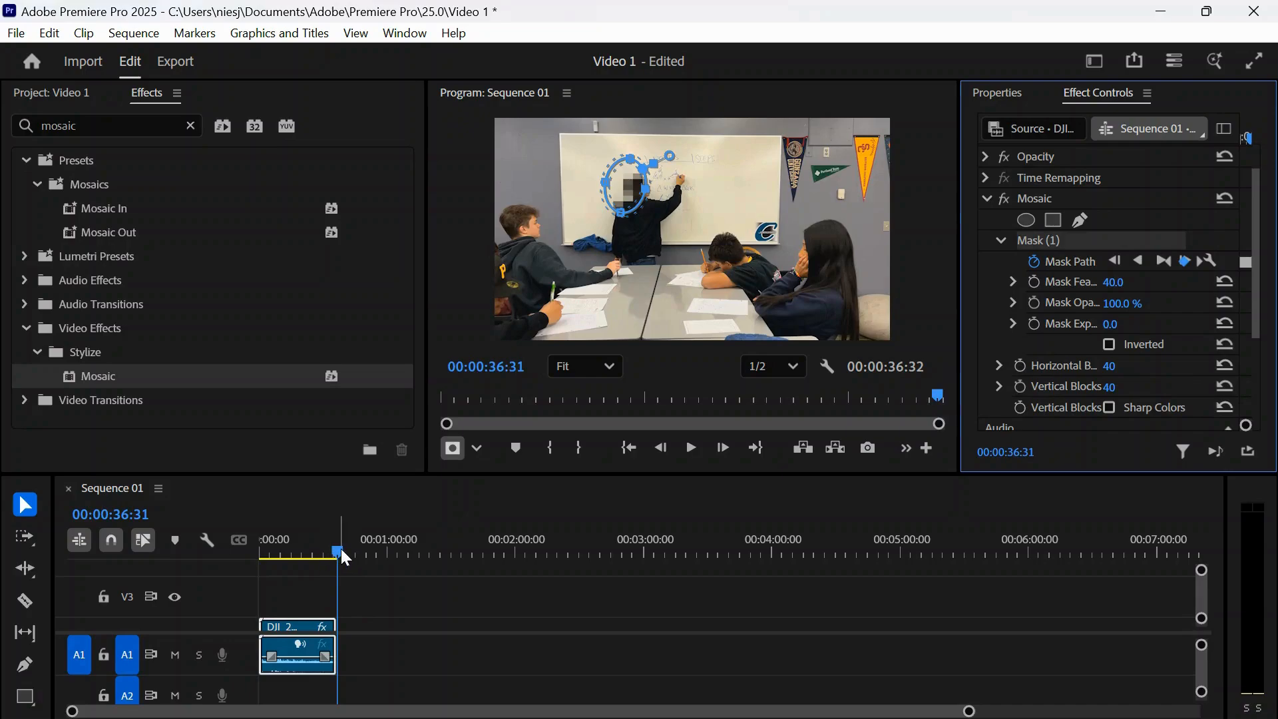
# - Play the sequence from the start to review the tracked mask
pyautogui.moveTo(340, 549); pyautogui.dragTo(257, 549)
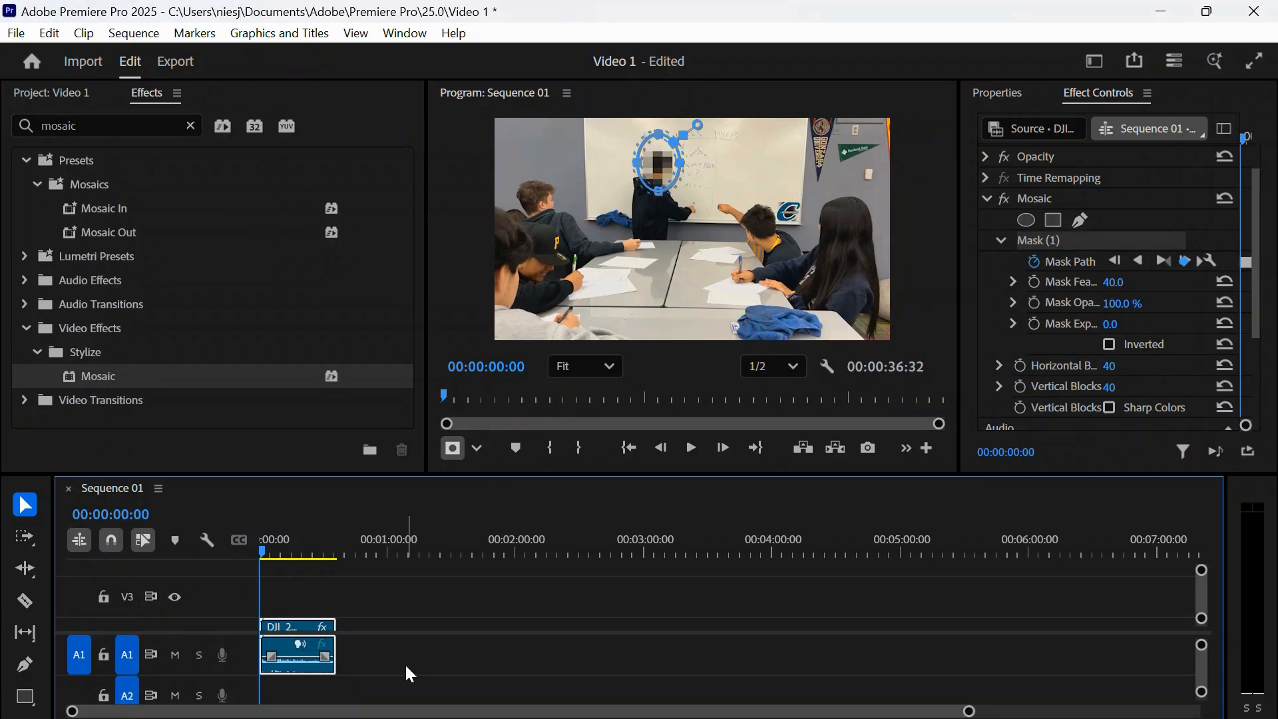
pyautogui.press('space')
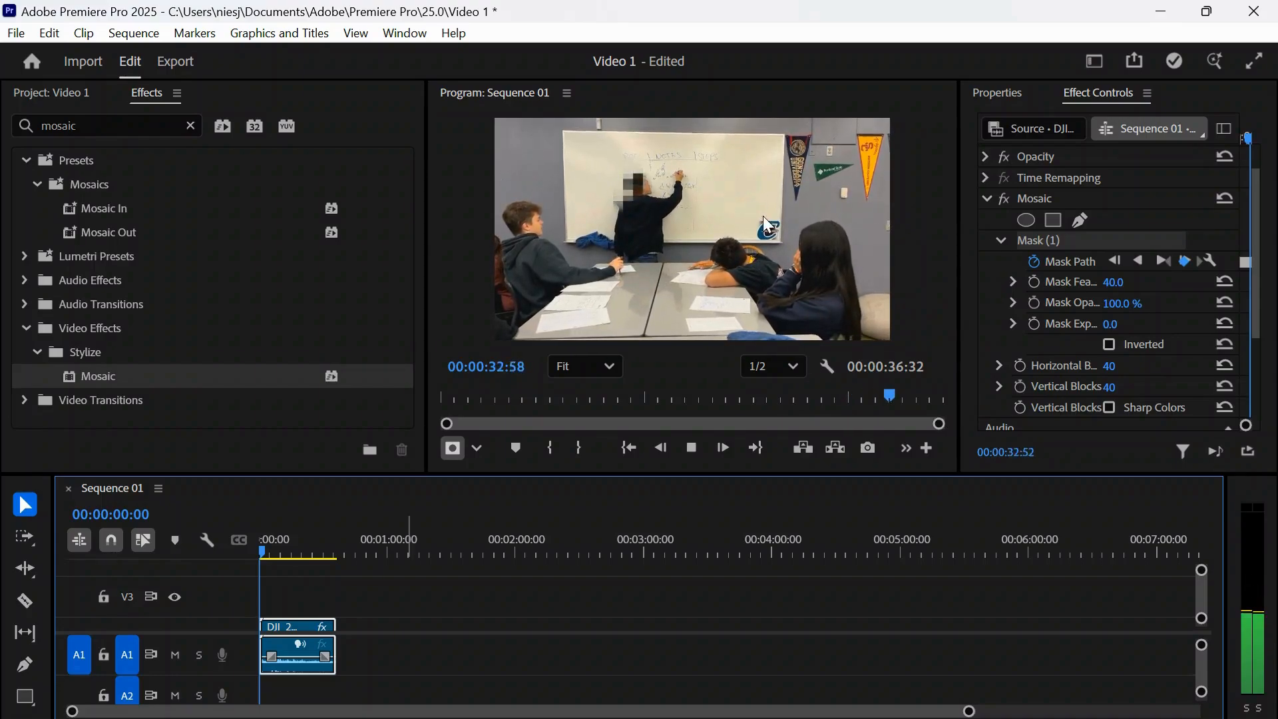
pyautogui.click(693, 446)
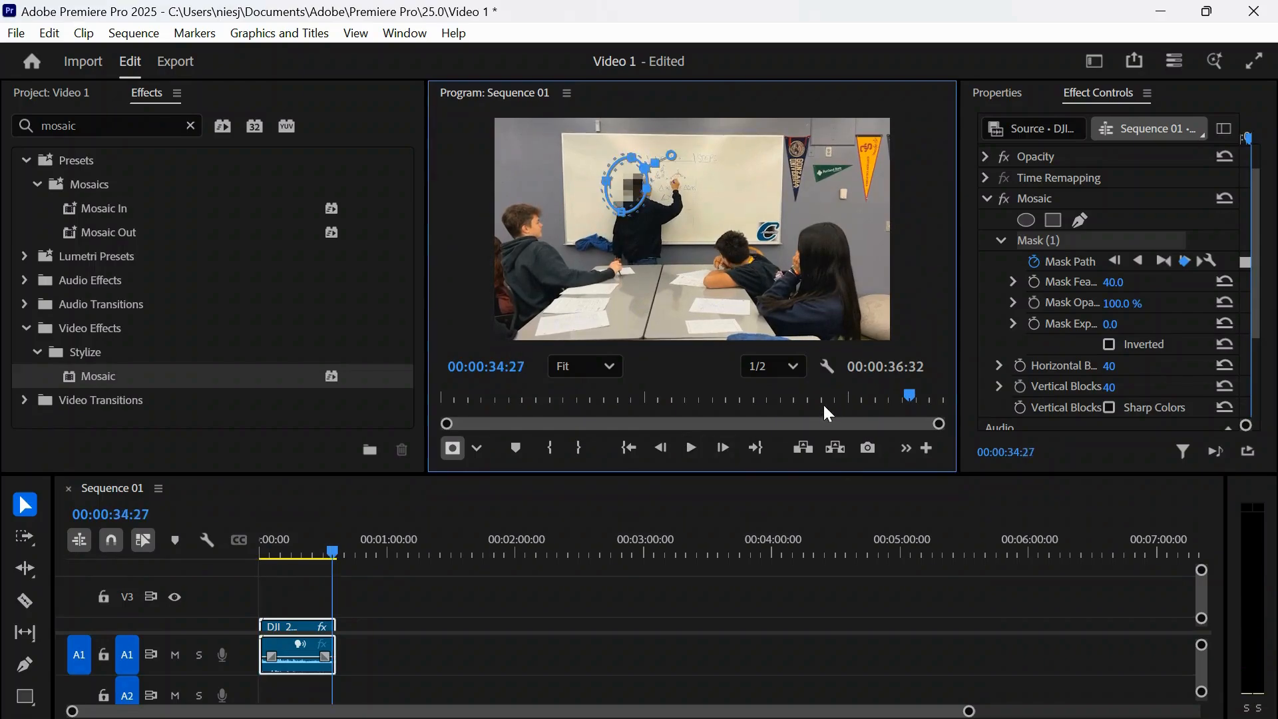
# - Reposition the mask over the student's face at 00:00:30:18, track it forward again, and replay to check it
pyautogui.moveTo(829, 397)
pyautogui.mouseDown()
pyautogui.moveTo(867, 404)
pyautogui.moveTo(853, 397)
pyautogui.mouseUp()
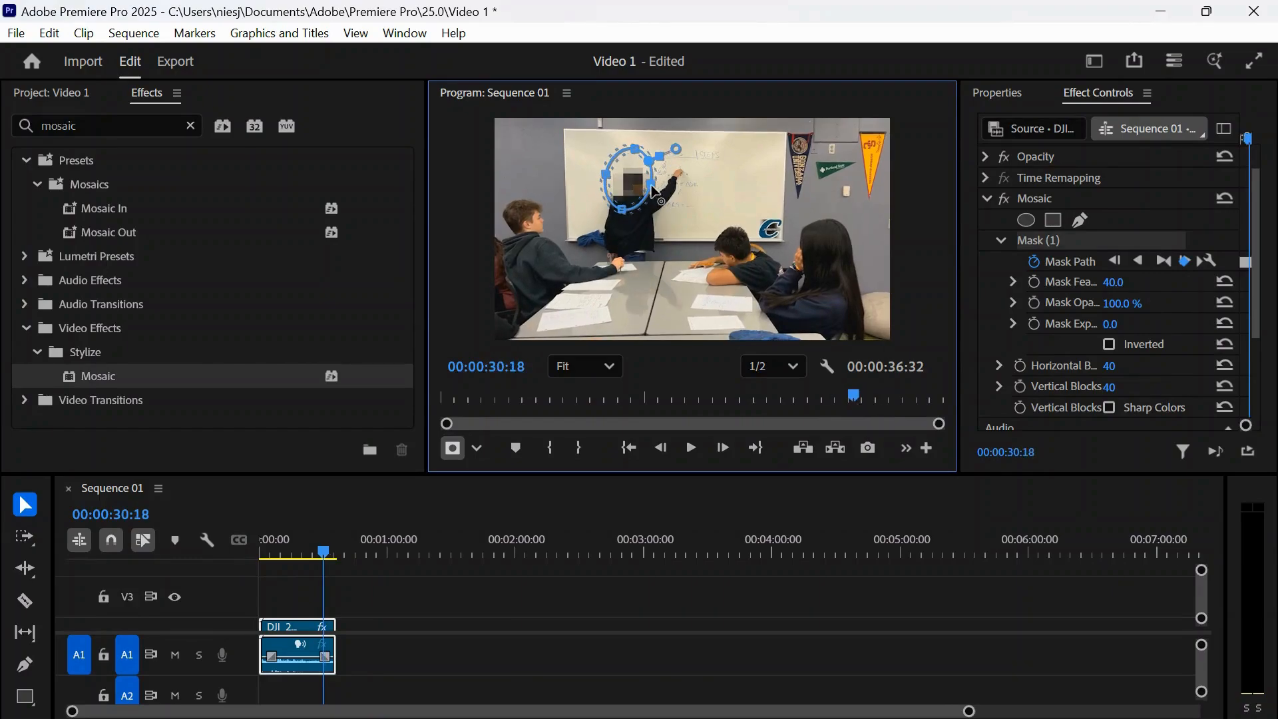
pyautogui.moveTo(650, 186); pyautogui.dragTo(663, 196)
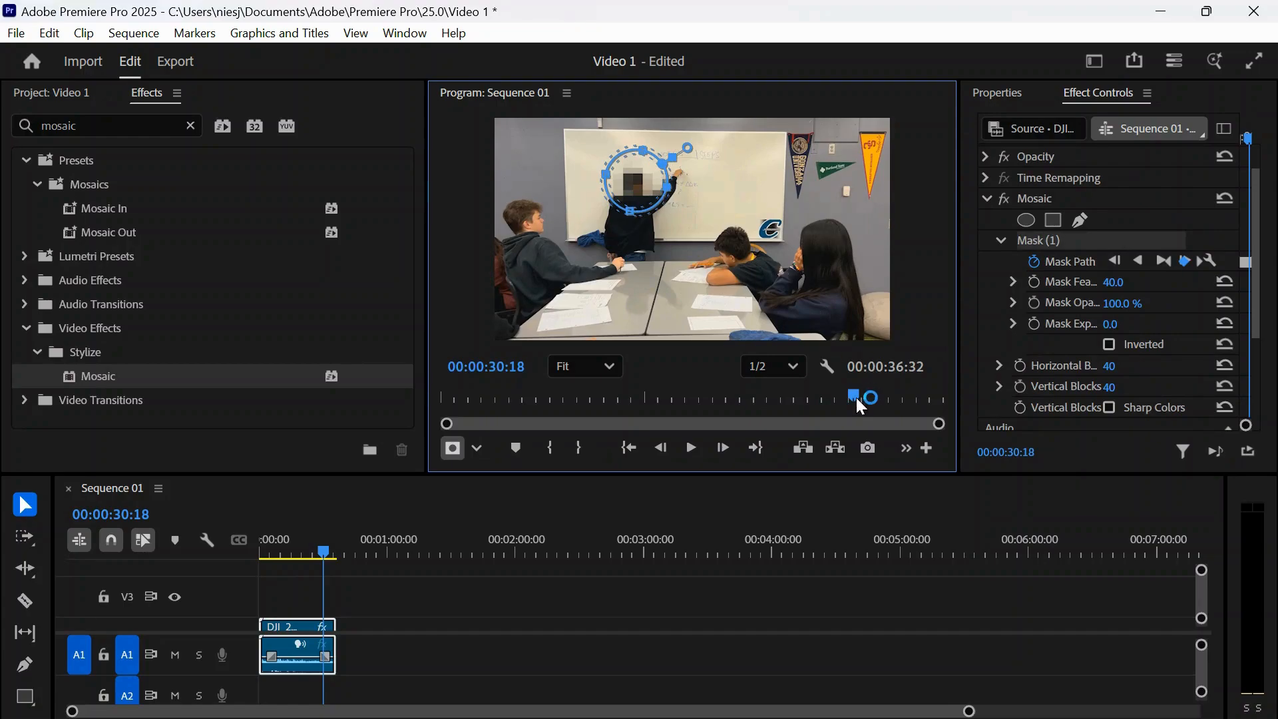
pyautogui.click(1186, 262)
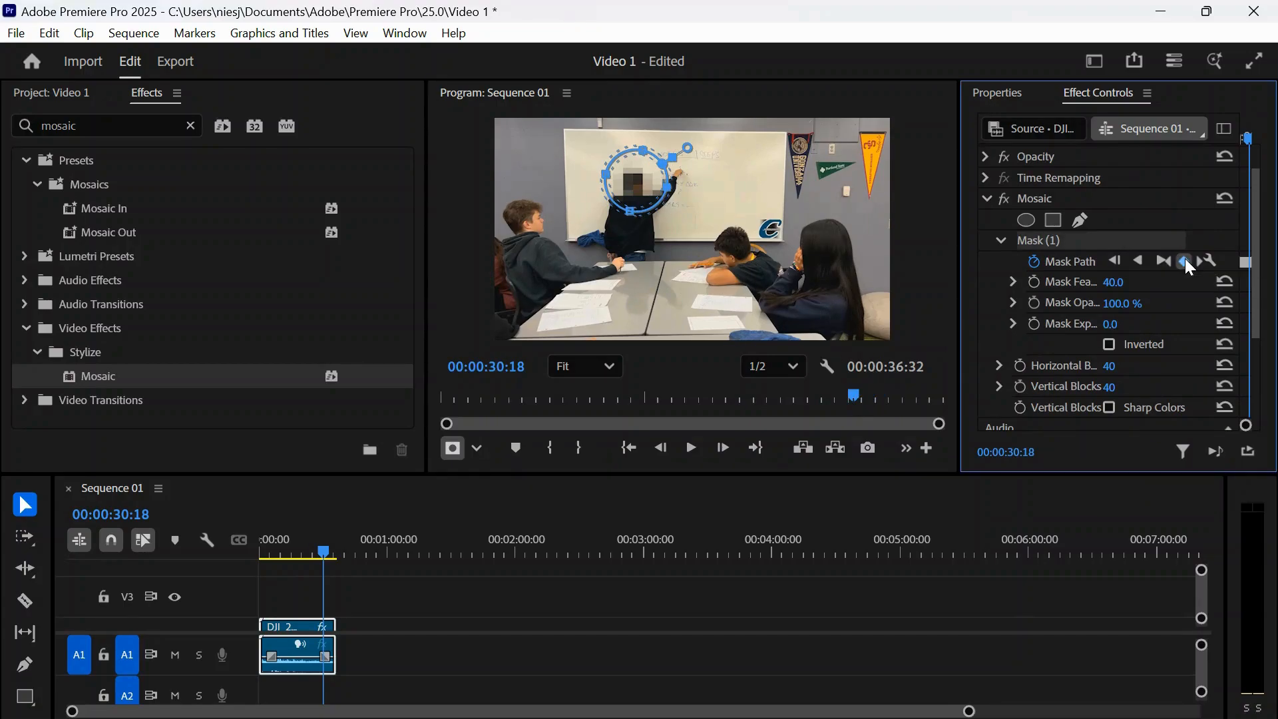
pyautogui.moveTo(644, 192); pyautogui.dragTo(668, 195)
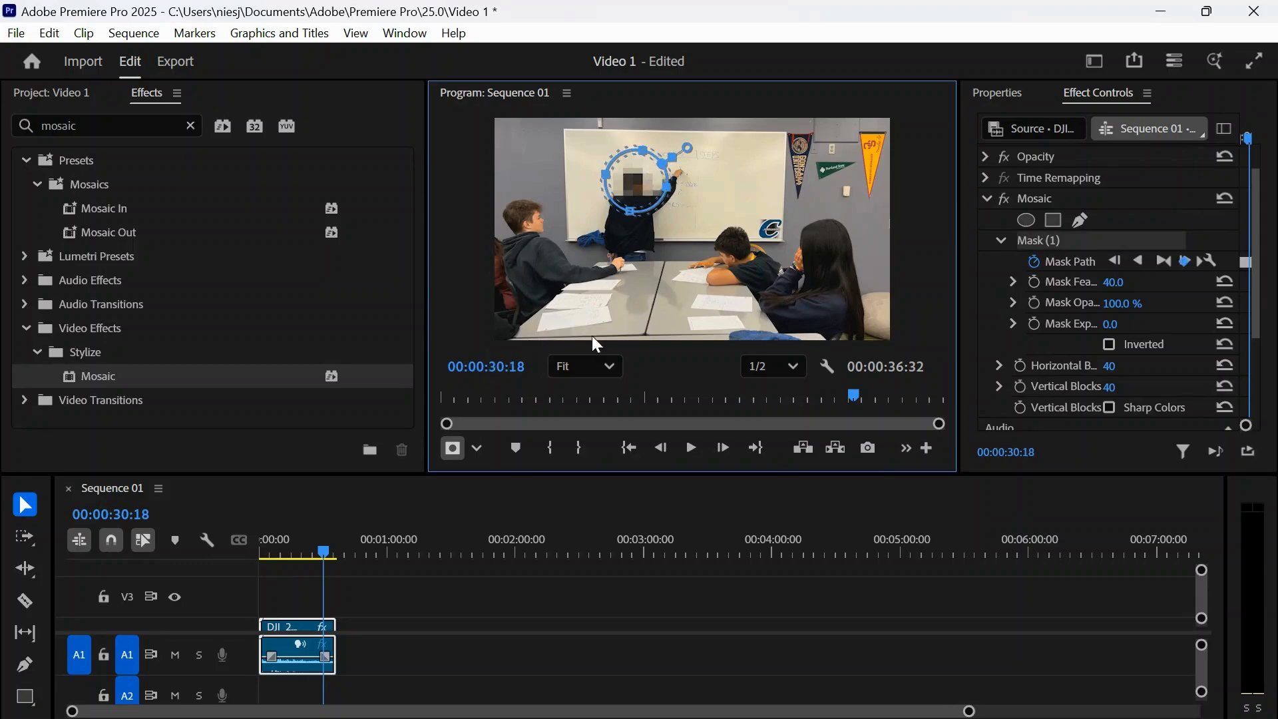
pyautogui.click(1158, 260)
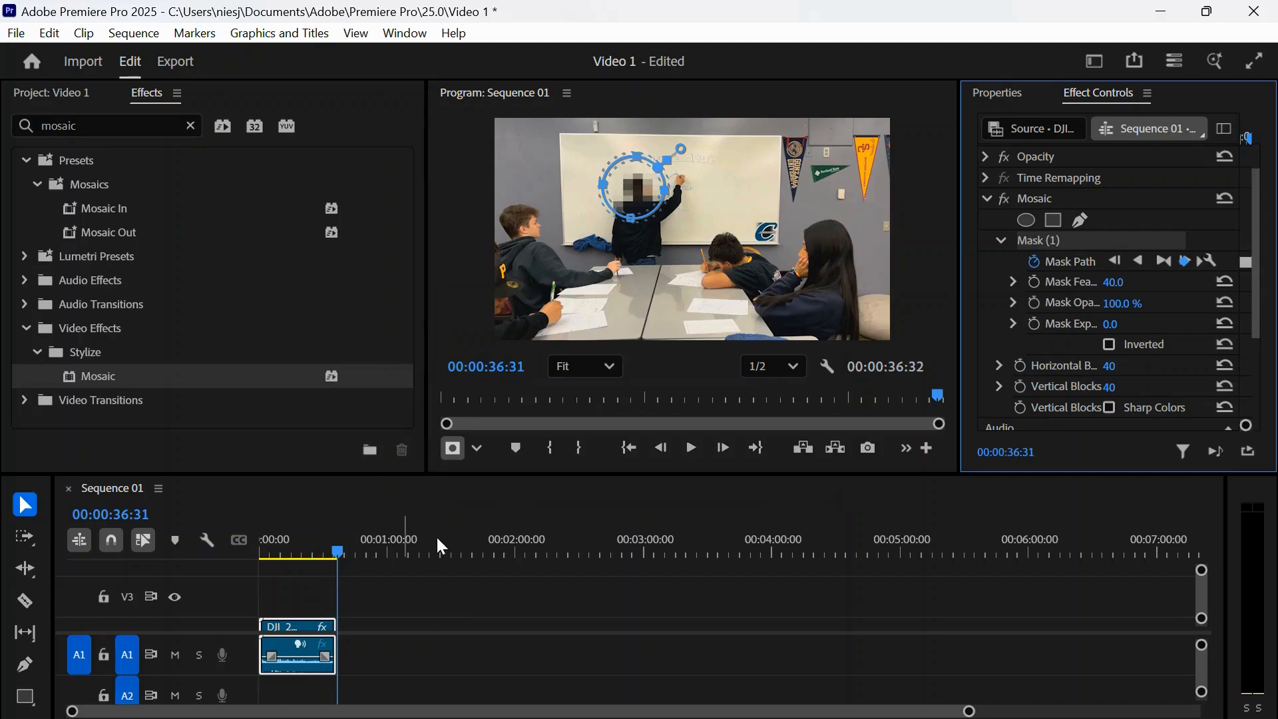
pyautogui.moveTo(335, 553); pyautogui.dragTo(310, 556)
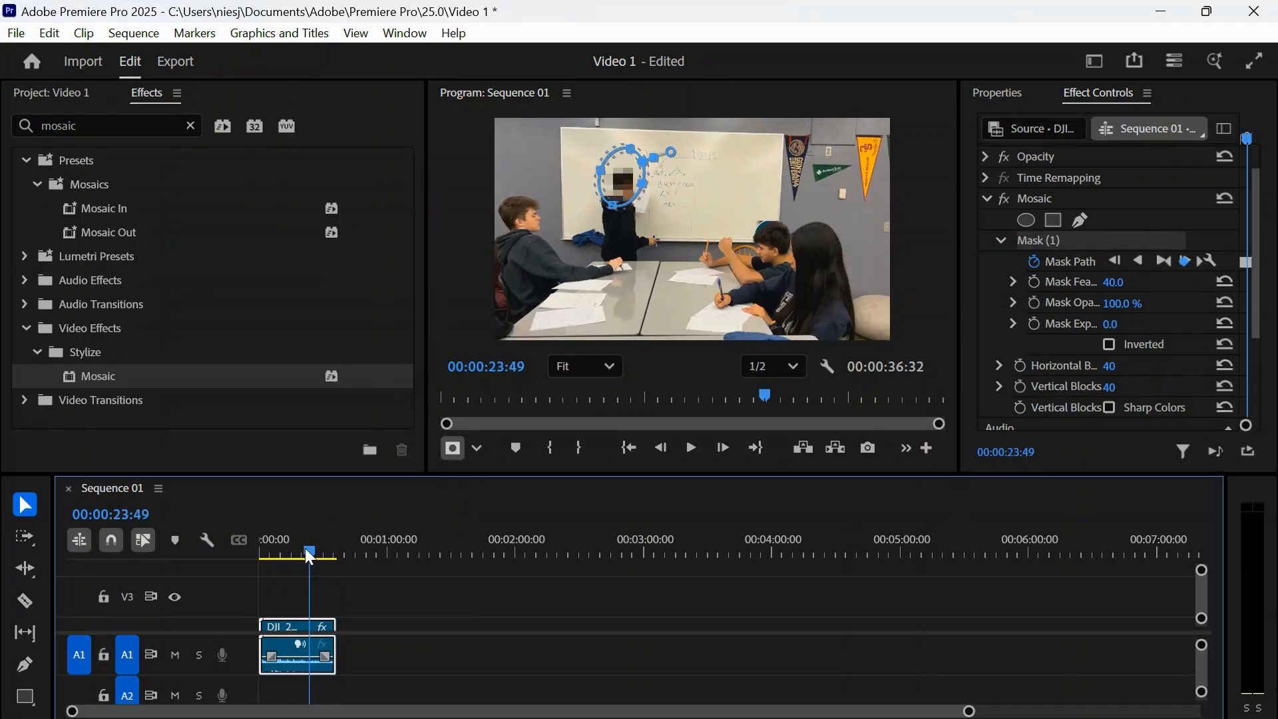
pyautogui.click(690, 448)
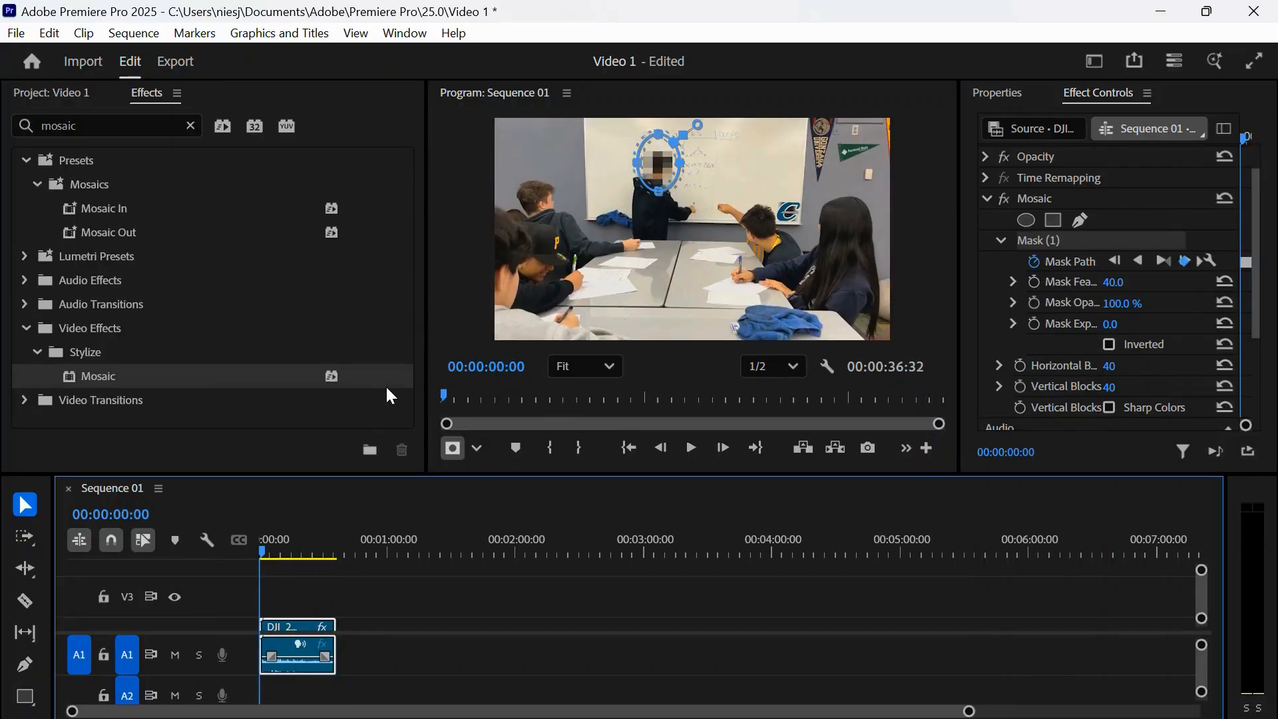
# - Apply a second Mosaic effect to the clip and place an ellipse mask over the seated student's face in mid-frame
pyautogui.moveTo(67, 377); pyautogui.dragTo(288, 628)
pyautogui.click(987, 199)
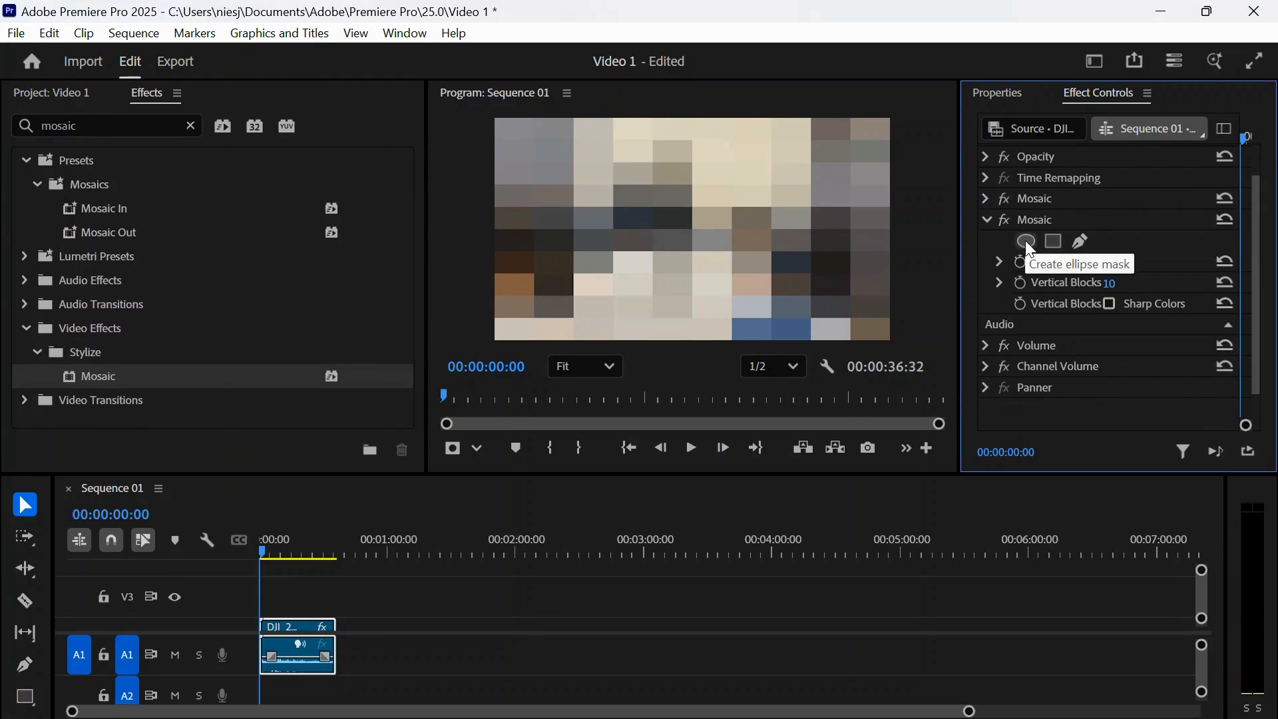
pyautogui.click(1025, 242)
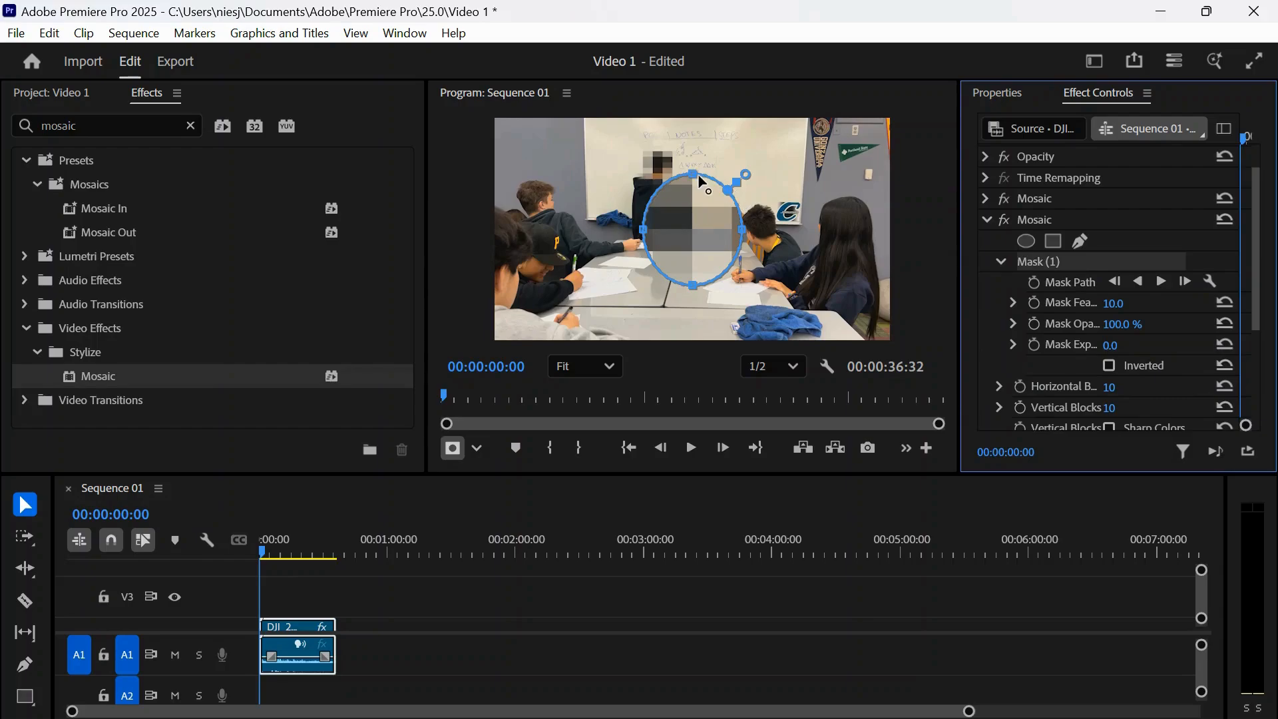
pyautogui.moveTo(693, 174); pyautogui.dragTo(694, 194)
pyautogui.moveTo(743, 240); pyautogui.dragTo(767, 224)
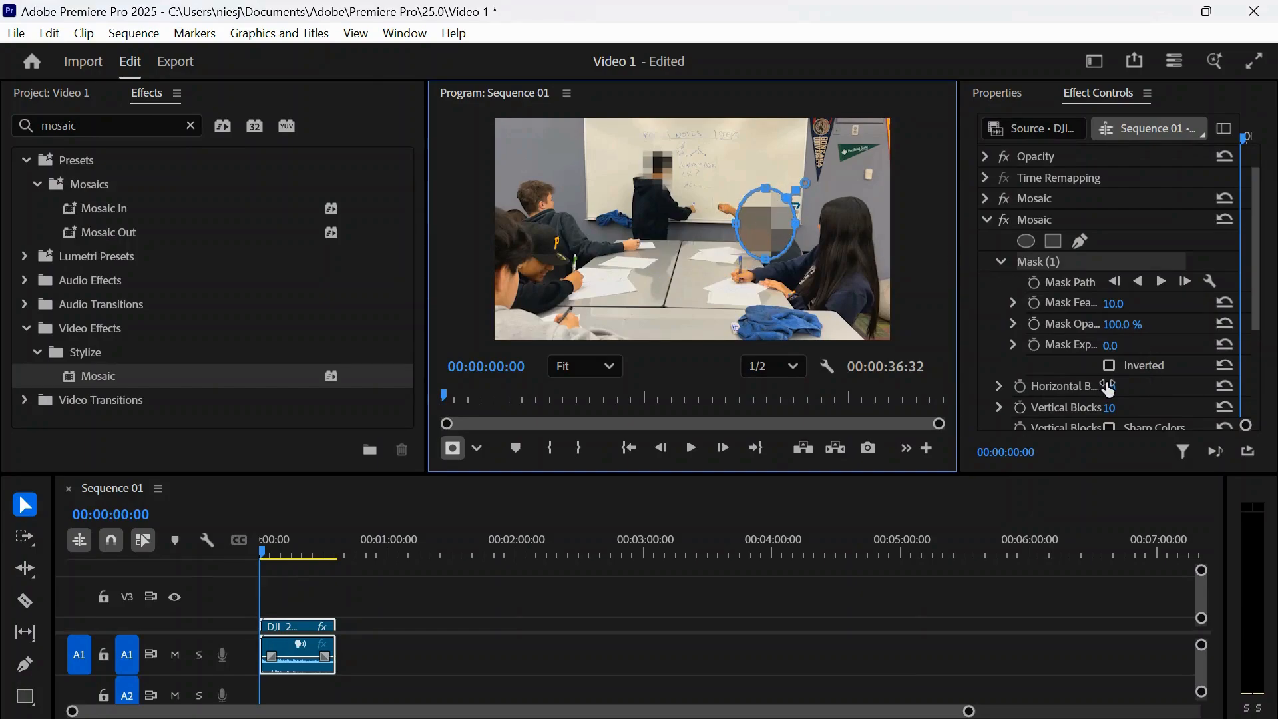
# - Set the second mosaic's horizontal and vertical blocks to 40 and its mask feather to 31
pyautogui.click(1110, 386)
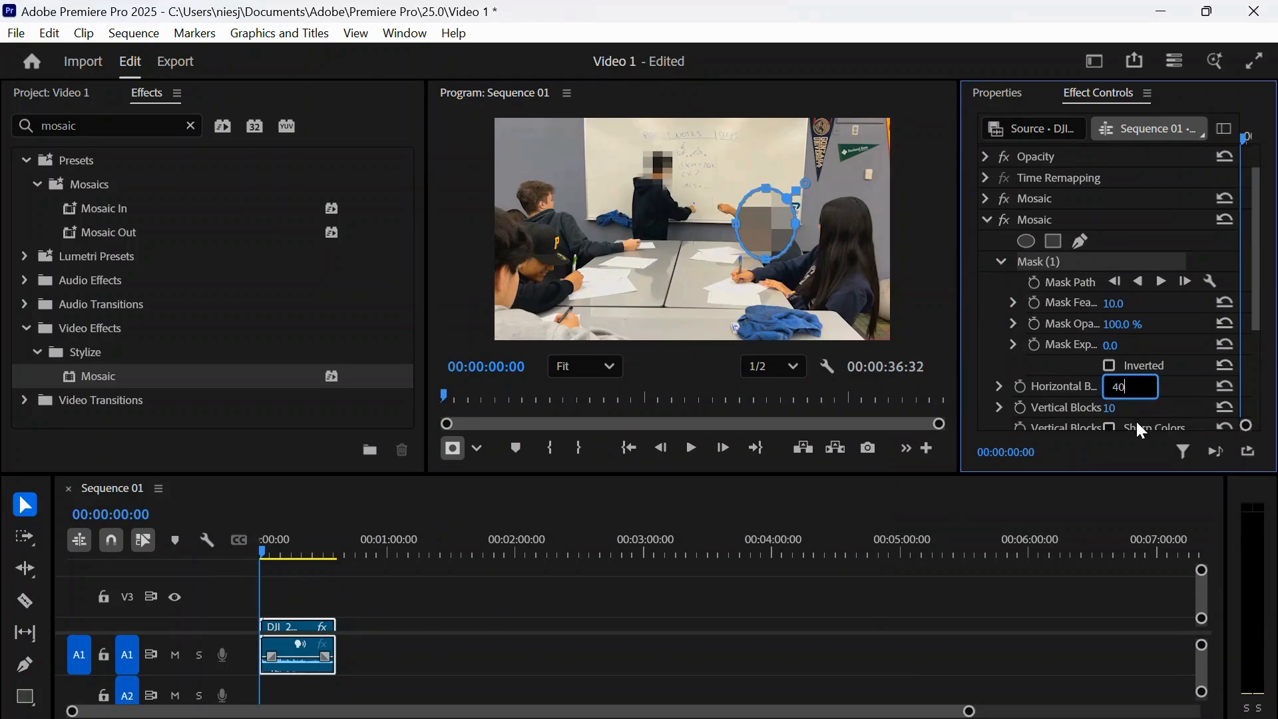
pyautogui.click(1114, 400)
pyautogui.moveTo(1113, 403); pyautogui.dragTo(1118, 405)
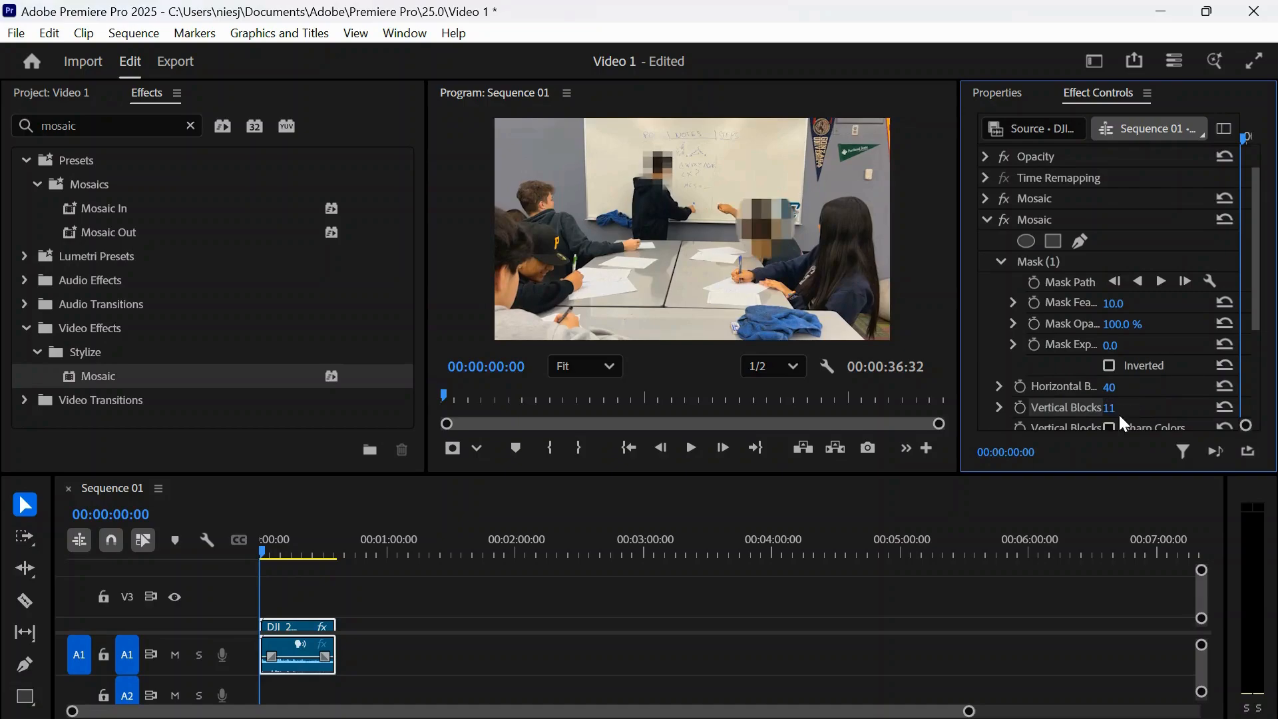
pyautogui.click(1113, 407)
pyautogui.write('40')
pyautogui.press('Return')
pyautogui.moveTo(1114, 303); pyautogui.dragTo(1128, 294)
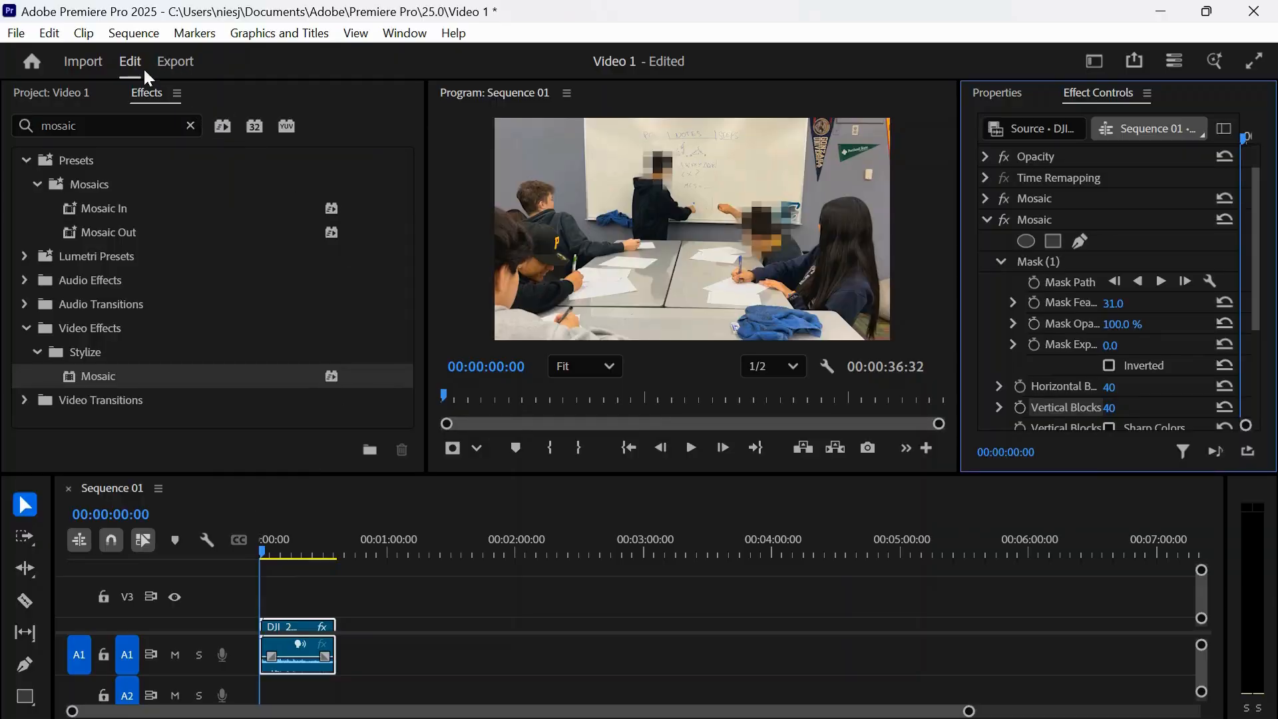
# - Export the sequence as an H.264 media file named Video 1
pyautogui.click(172, 62)
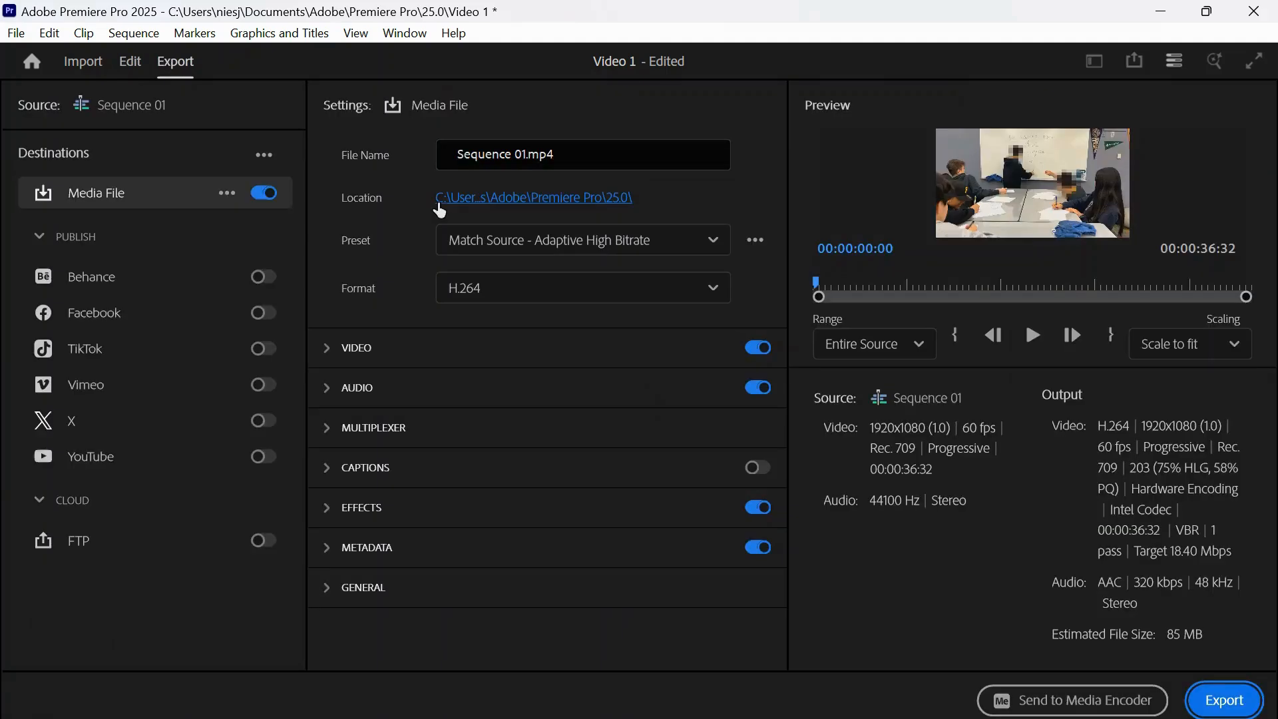
pyautogui.click(490, 157)
pyautogui.write('Video 2')
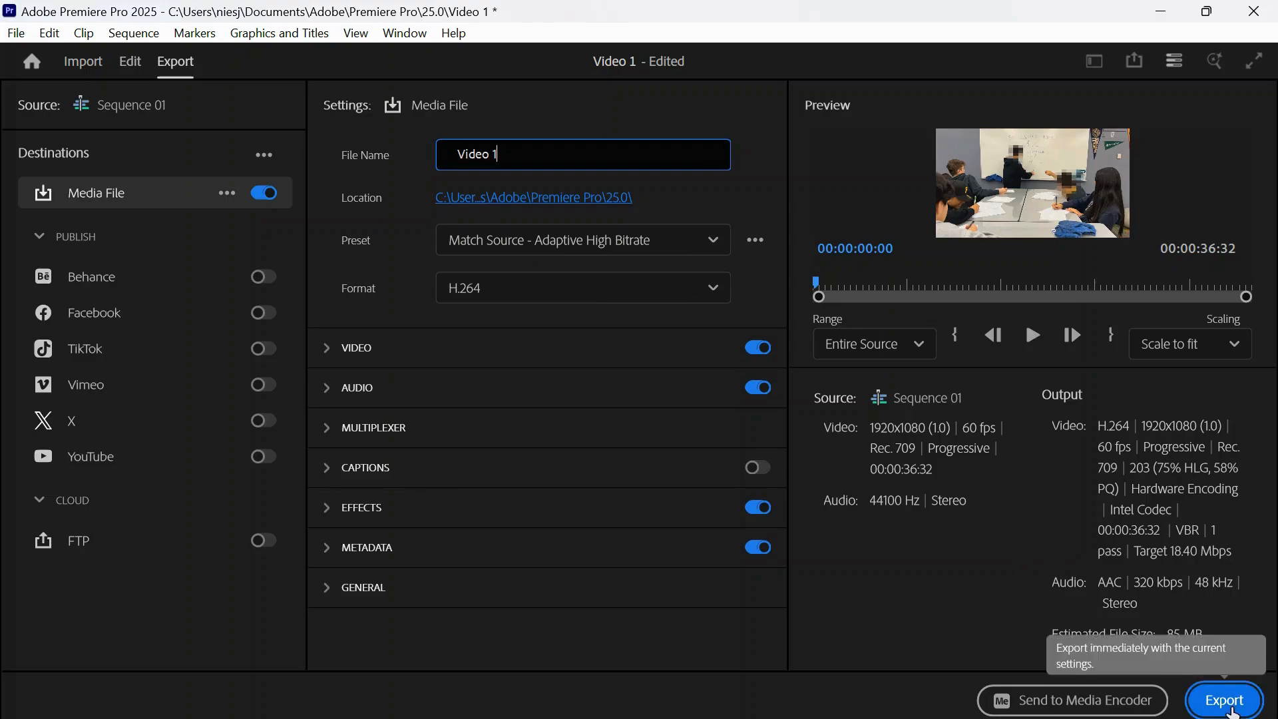
pyautogui.click(1224, 701)
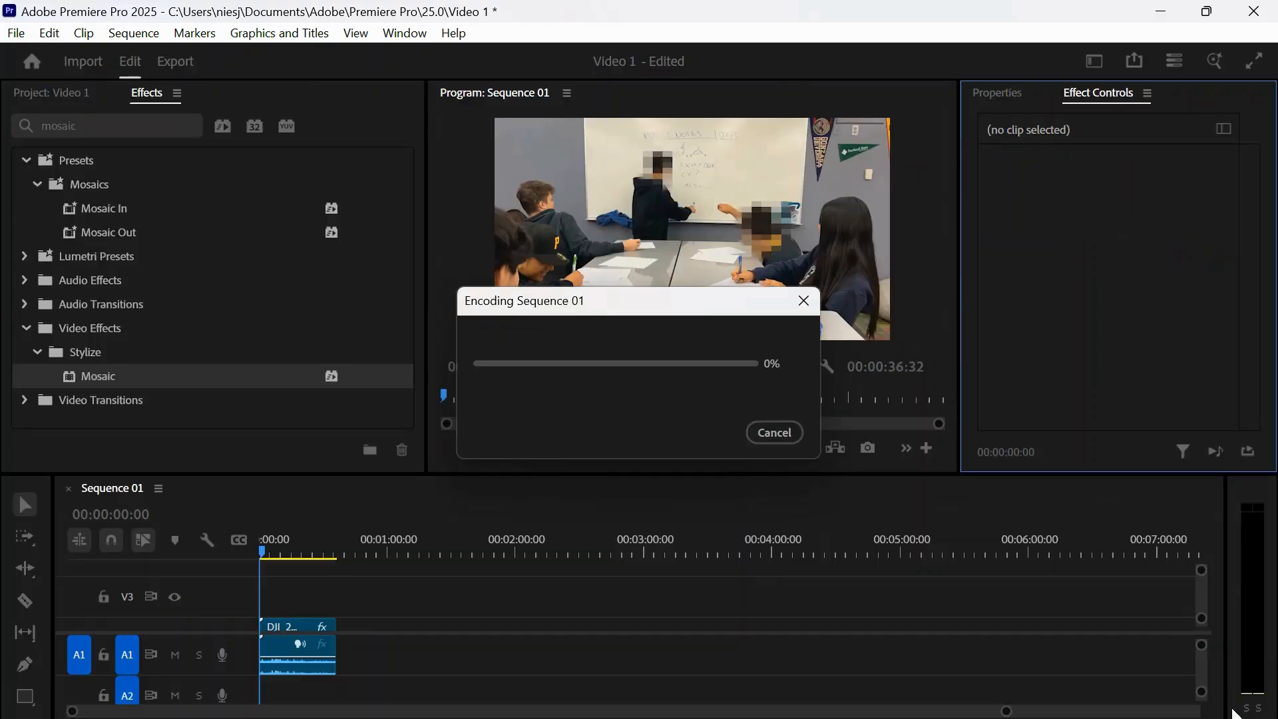